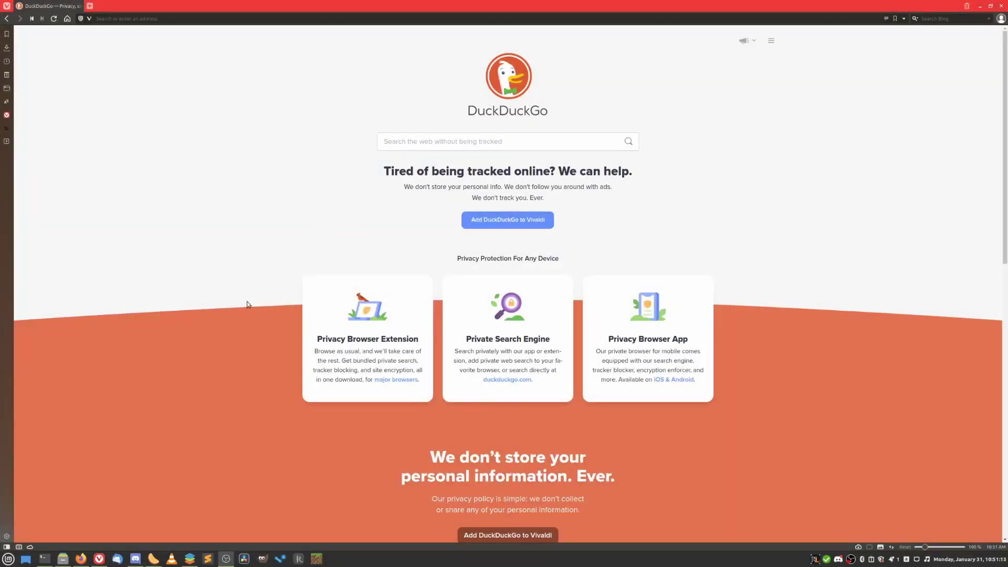
click(163, 17)
text(www)
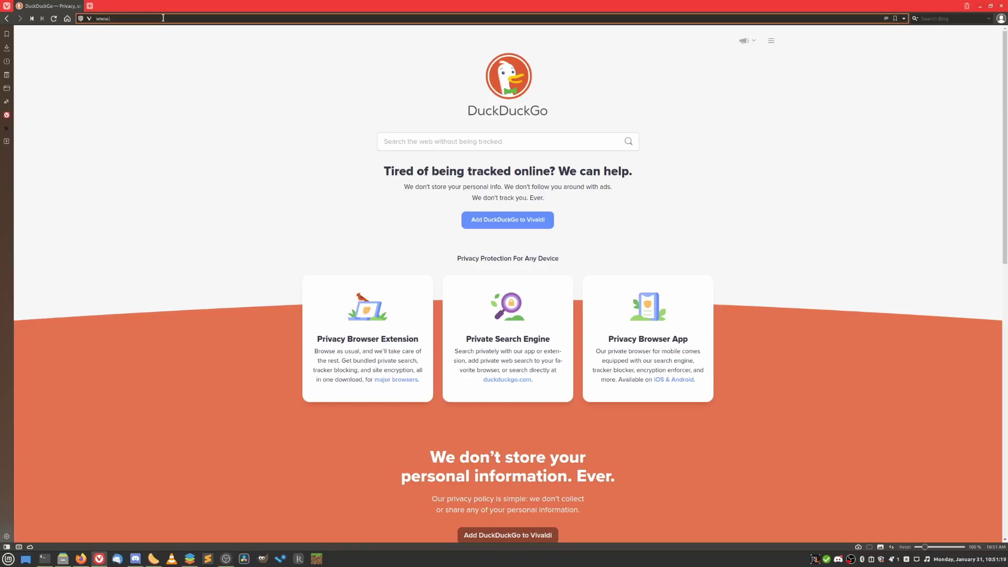
text(.truenas.com)
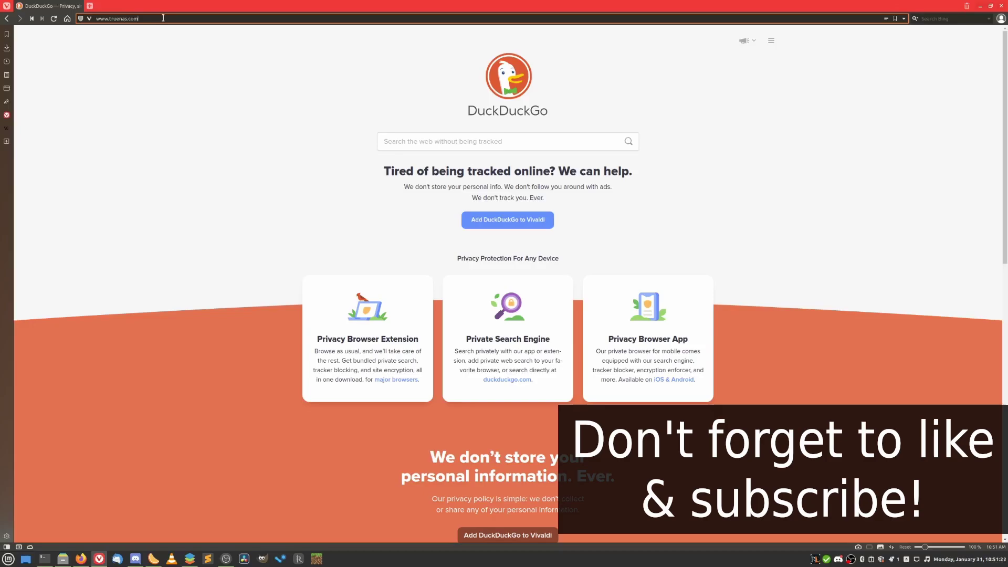
key(Return)
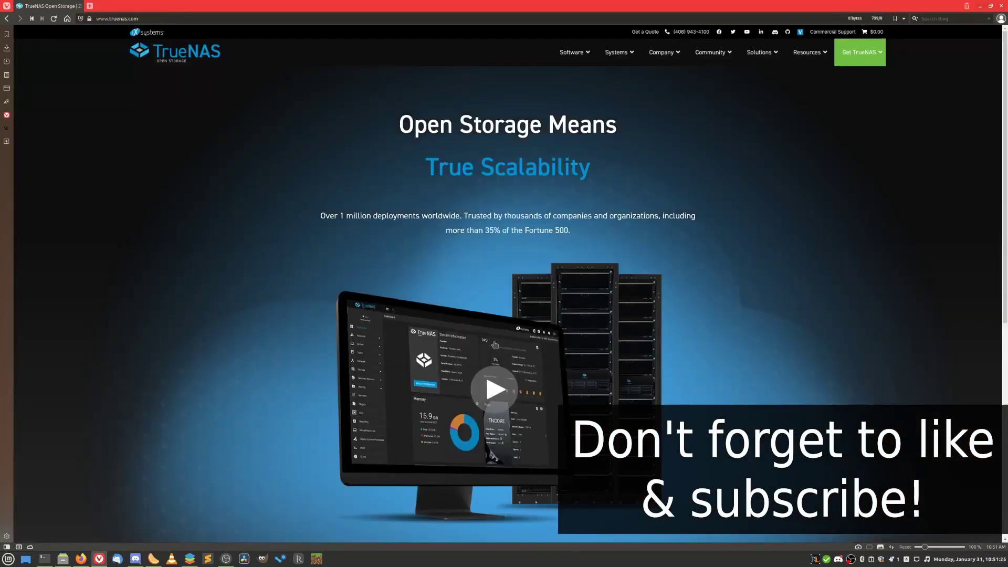
mouse_move(864, 55)
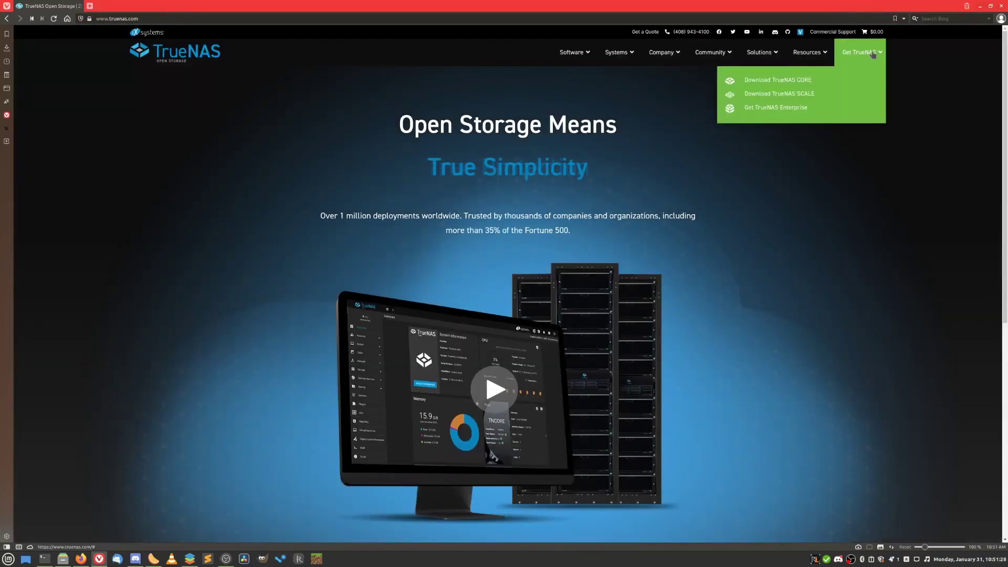
click(798, 81)
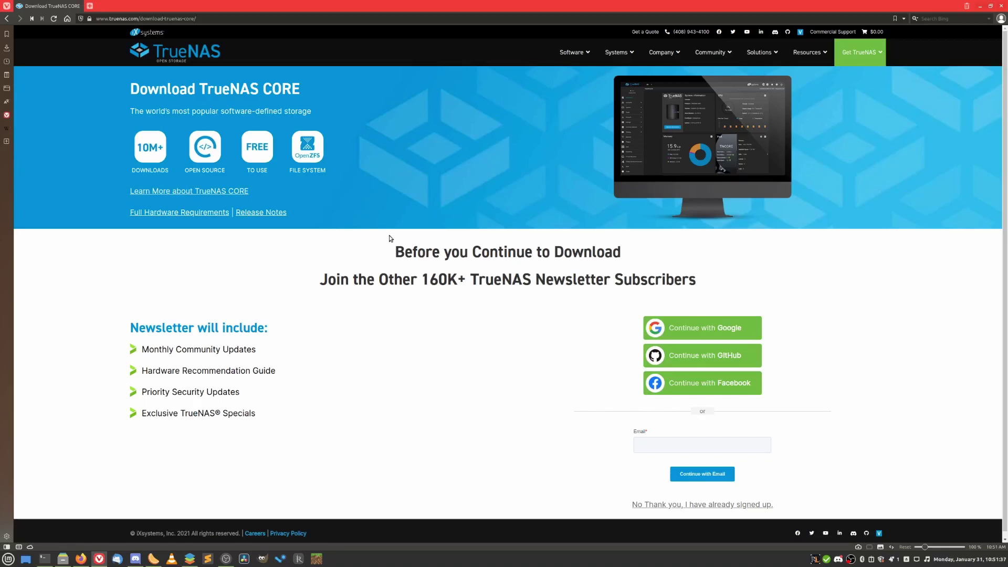
Skip the newsletter sign-up and save the TrueNAS-12.0-U7.iso installer image.
scroll(630, 378, down, 1)
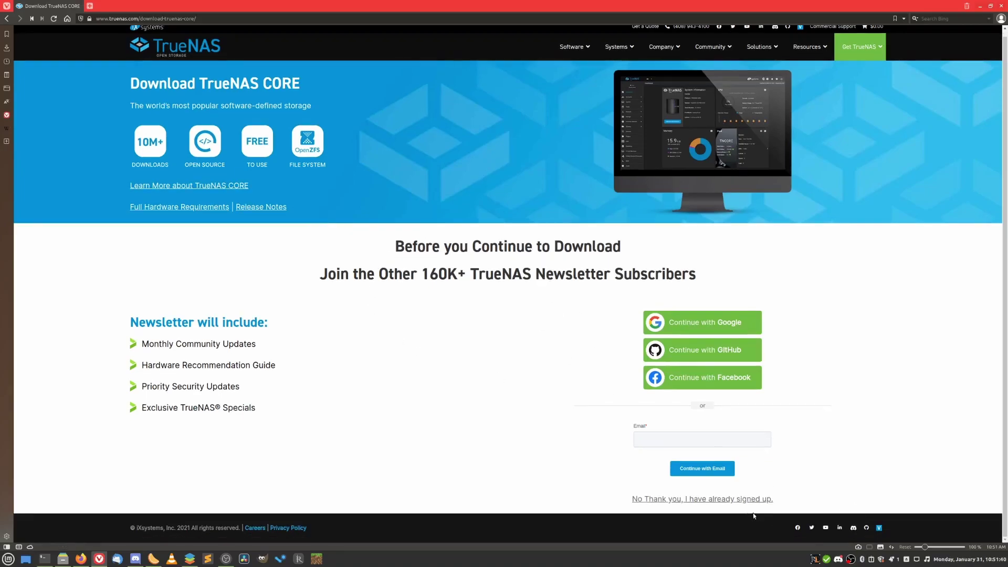
click(707, 499)
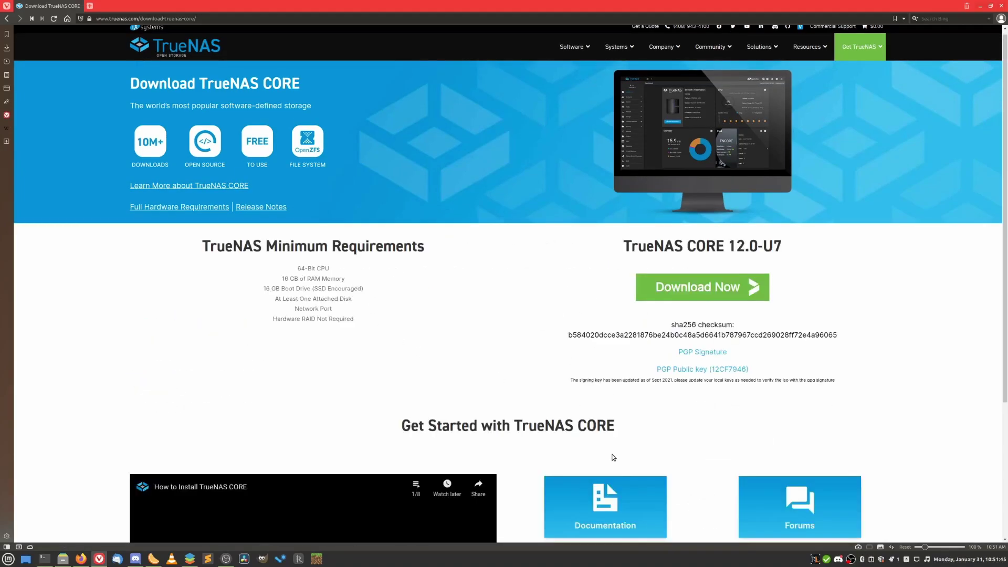
click(672, 295)
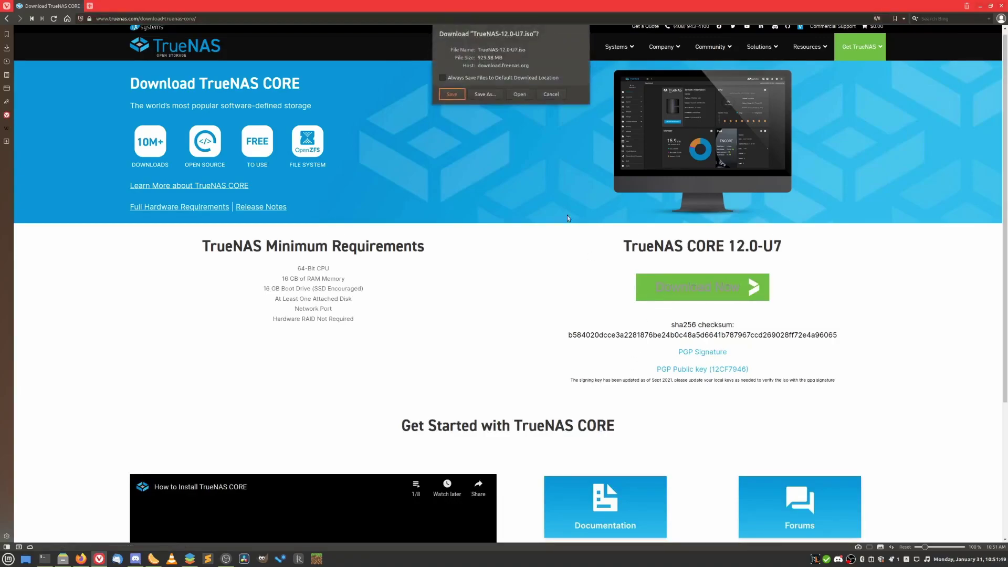
click(452, 94)
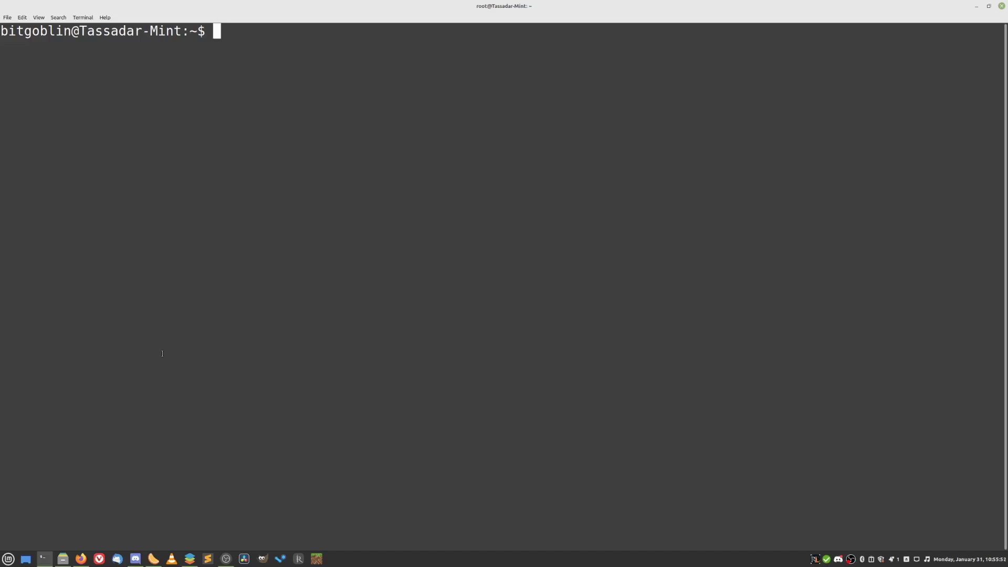
List disks with sudo fdisk -l and find the 14.33 GiB Ultra stick at /dev/sdg.
text(sudo fd)
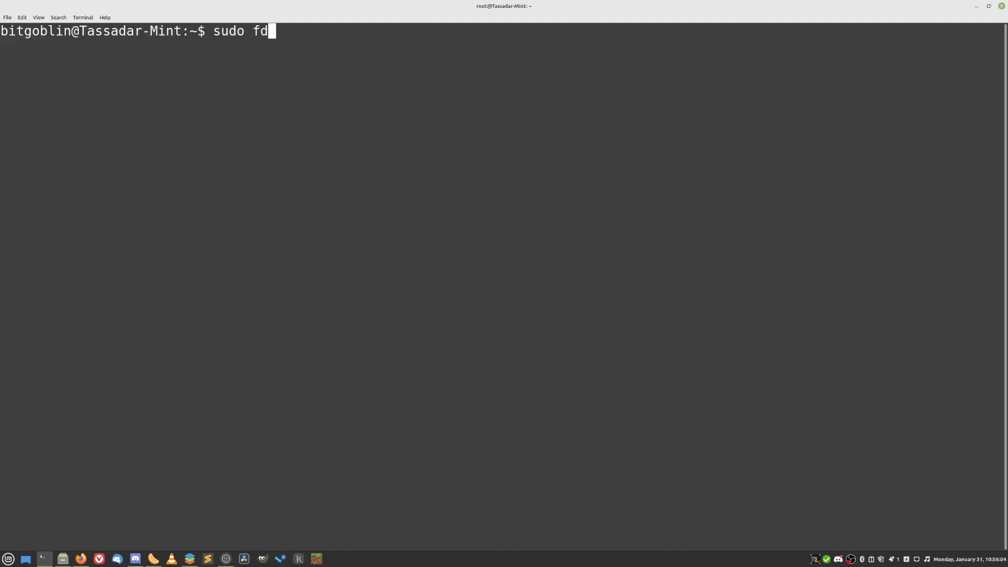
text(isk -l)
key(Return)
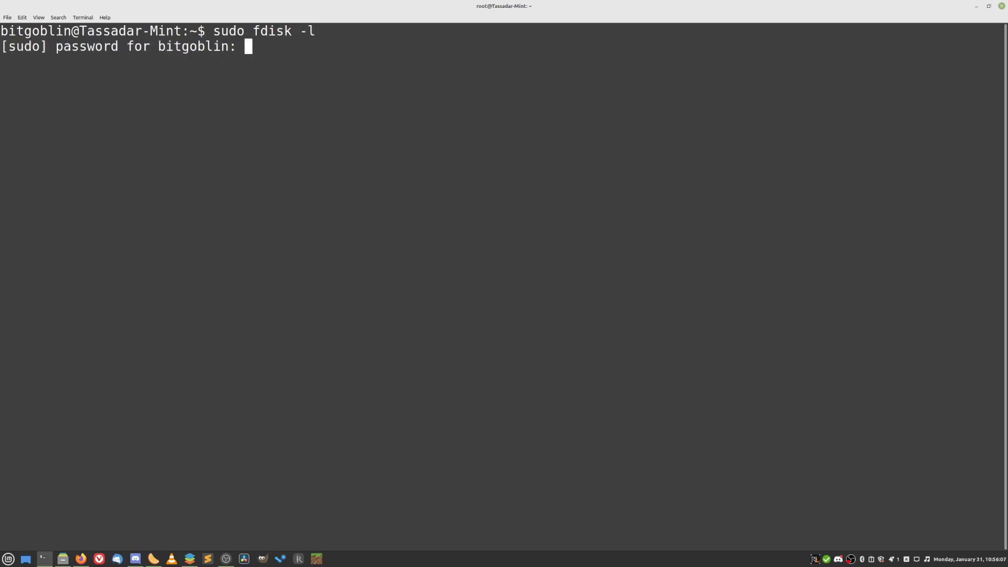
key(Return)
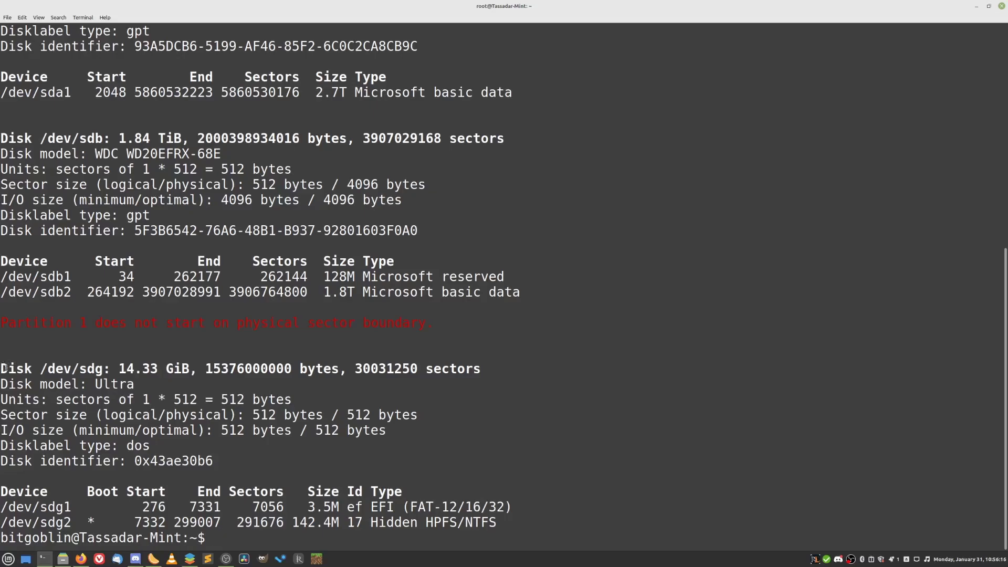
drag(5, 367, 246, 368)
triple_click(129, 368)
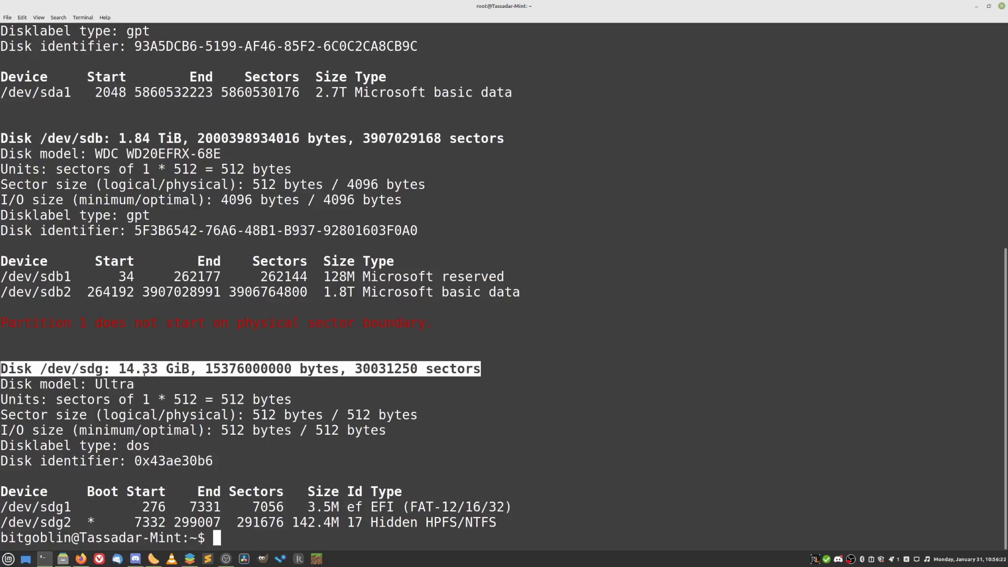
click(182, 409)
drag(106, 370, 43, 369)
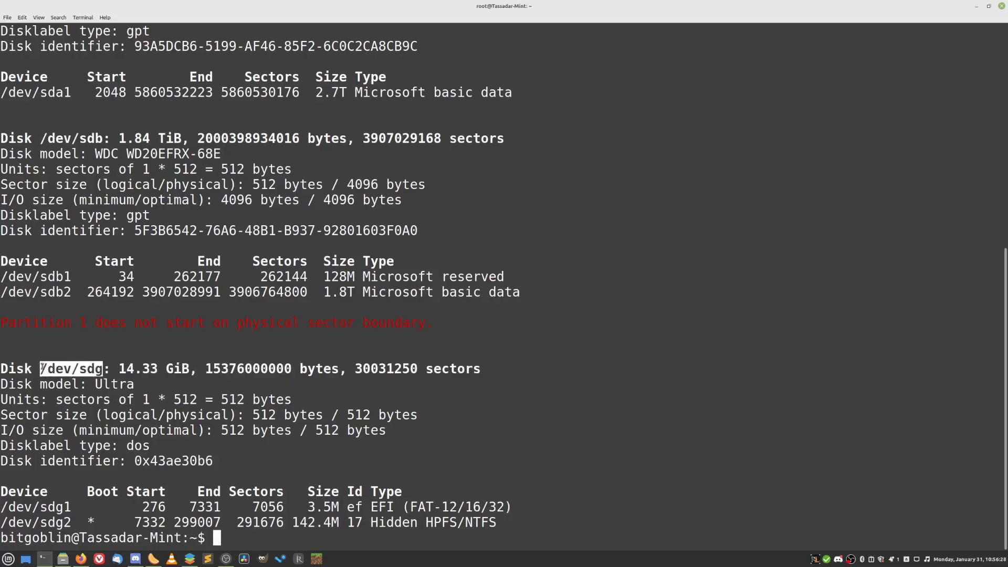
Write TrueNAS-12.0-U7.iso from the Downloads folder to /dev/sdg using sudo dd bs=4M.
click(353, 430)
text(sudo d)
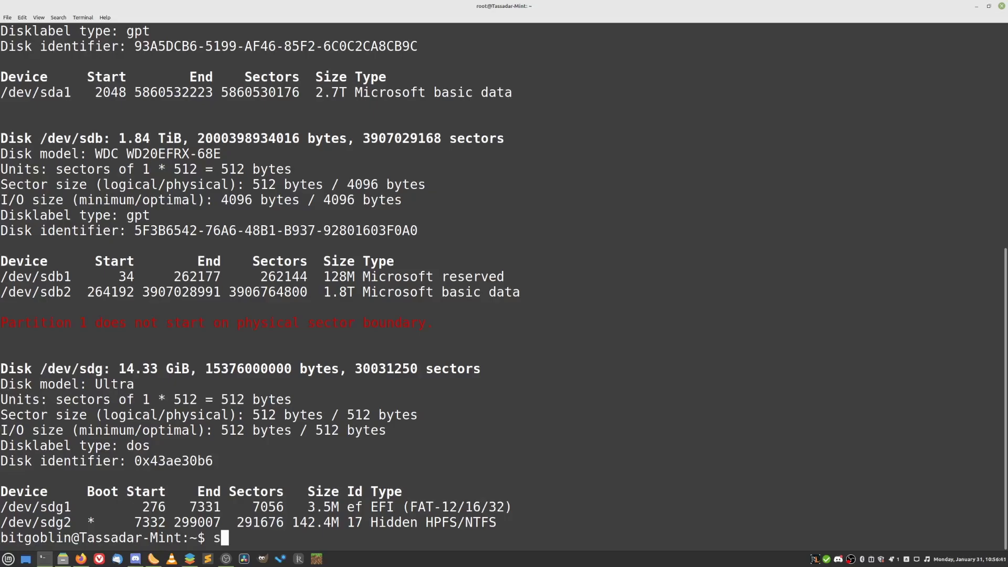
text(d bs)
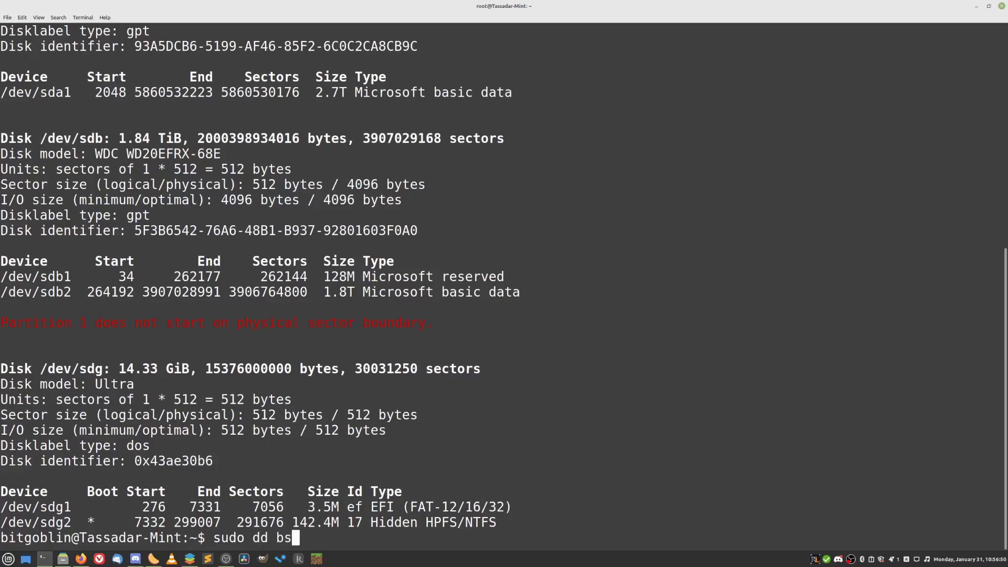
text(=4M if=/home/bit)
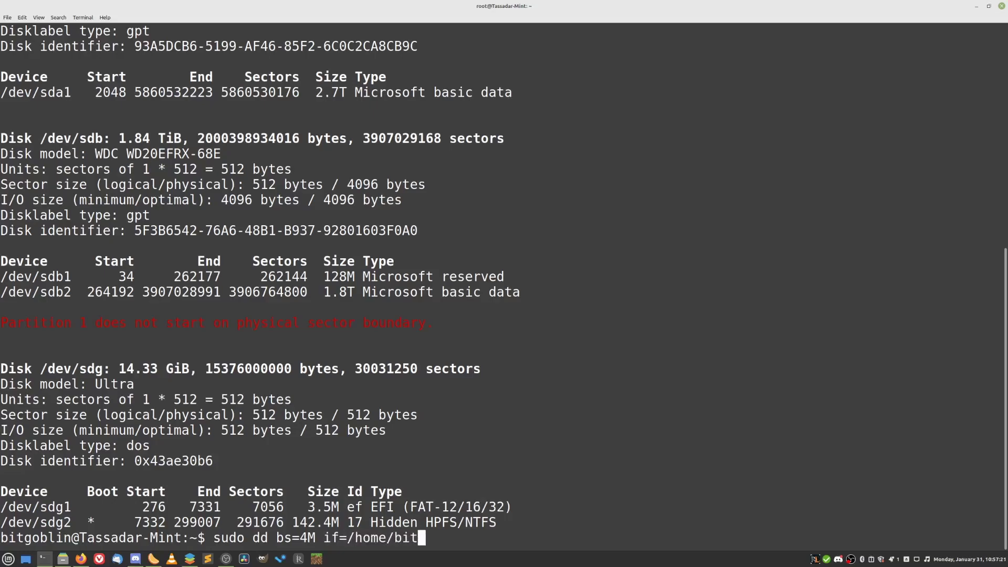
text(goblin/Downloads/Tru)
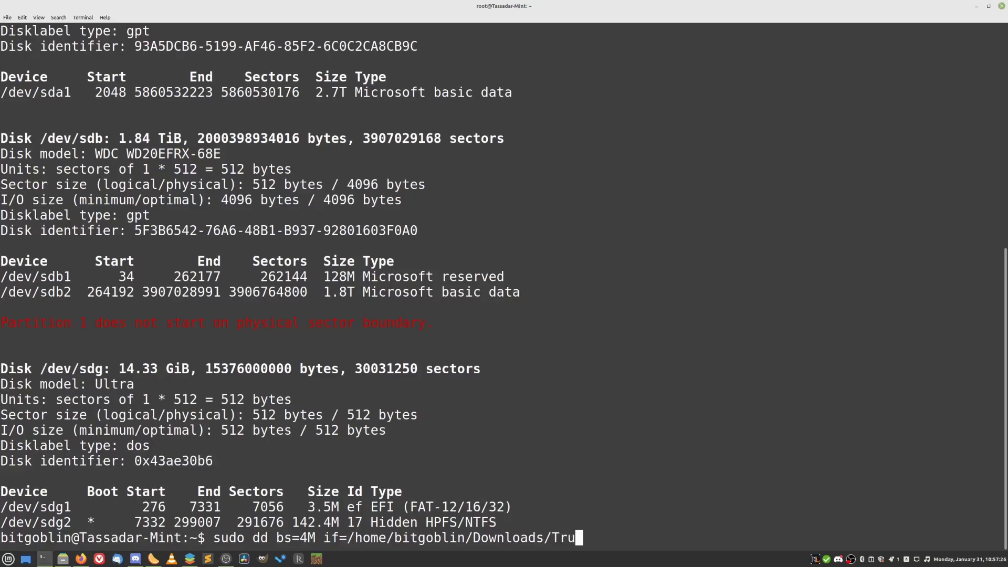
key(Tab)
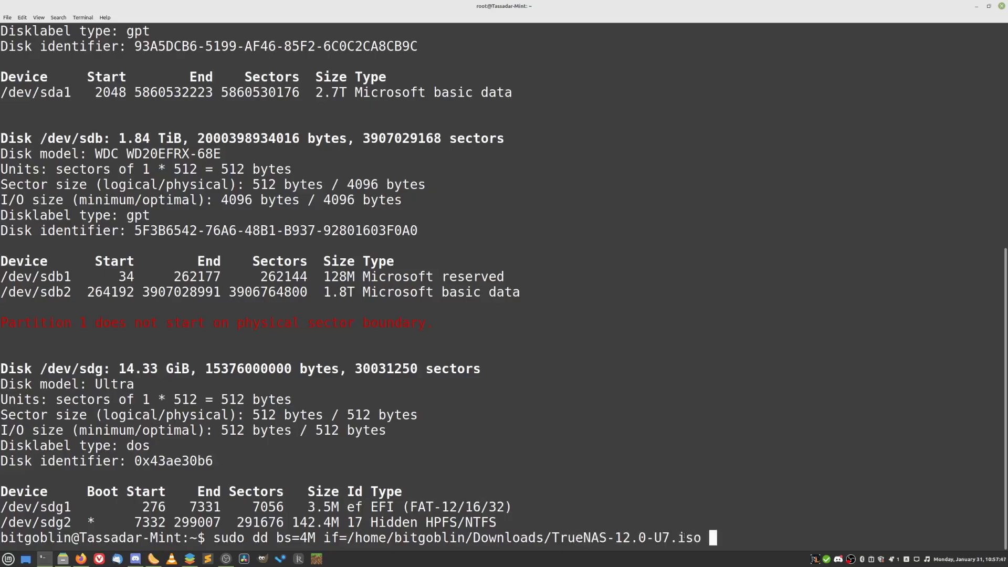
text(of=/dev/sdg)
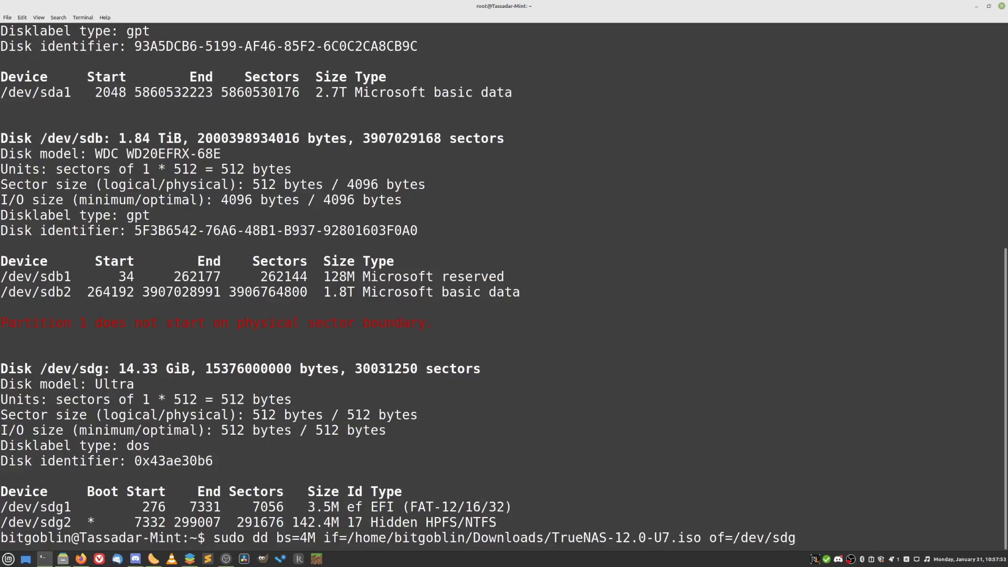
key(Return)
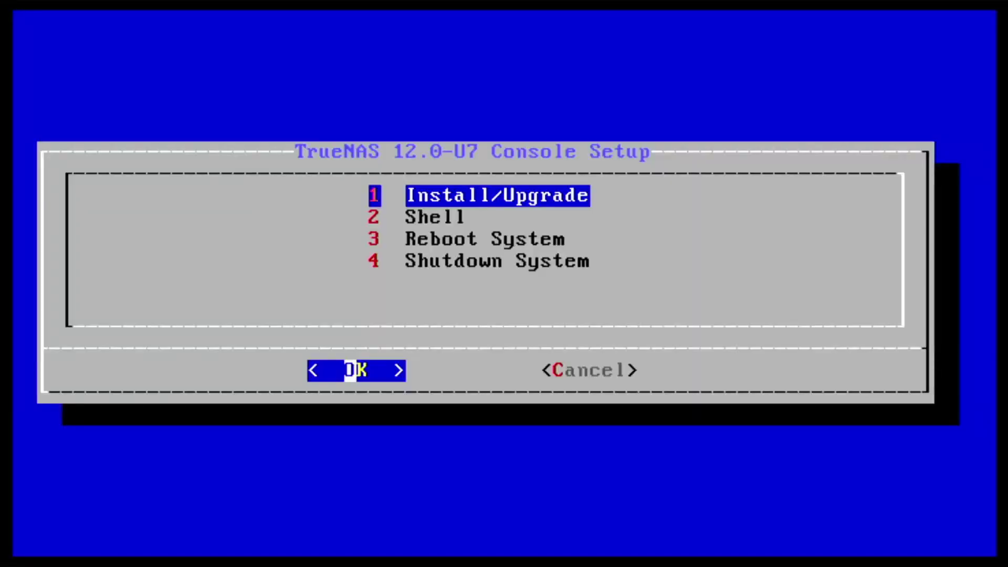
Start Install/Upgrade and choose the SanDisk Ultra drive da1 as the install destination.
key(Return)
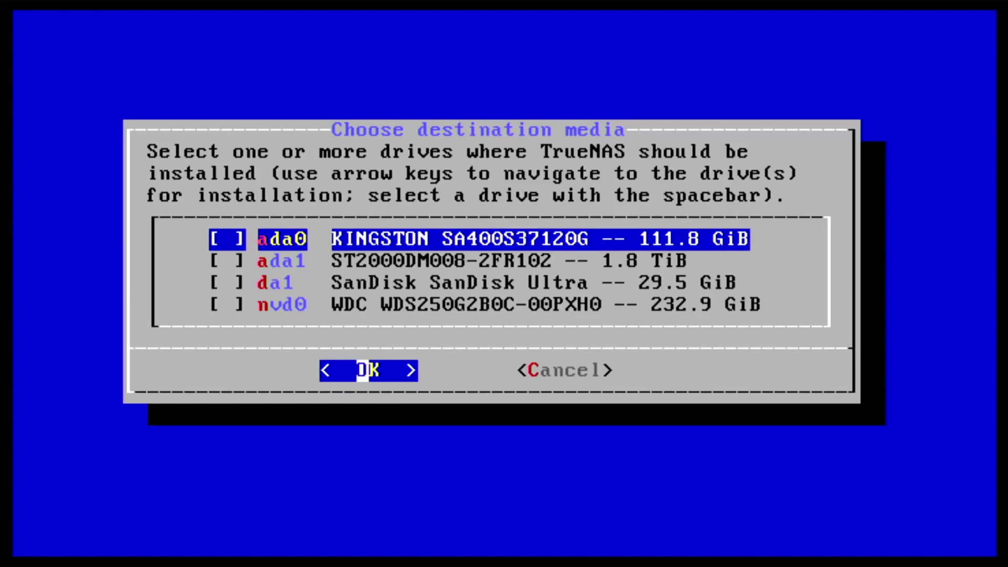
key(Down)
key(Down)
key(Down)
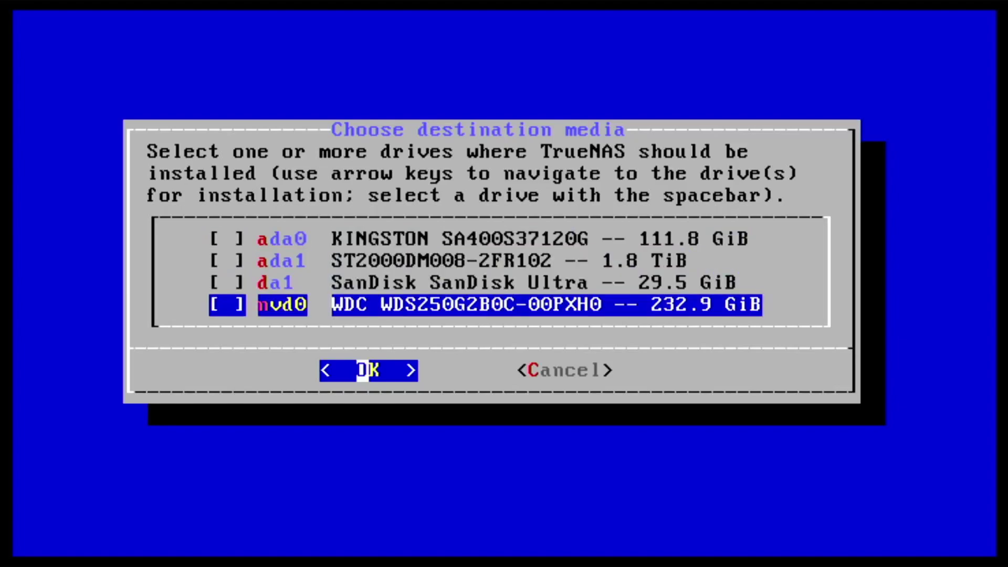
key(Up)
key(Up)
key(Up)
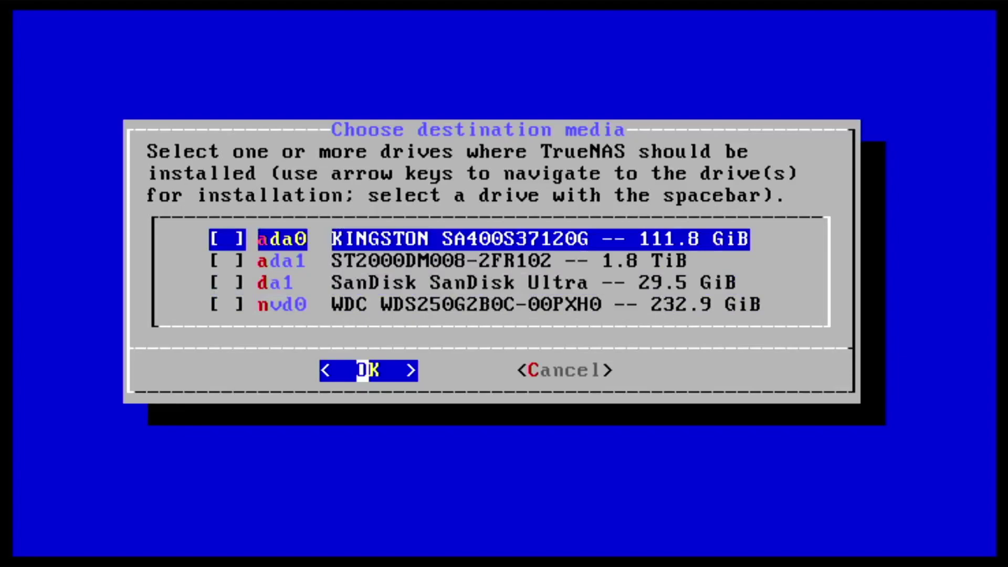
key(Down)
key(Down)
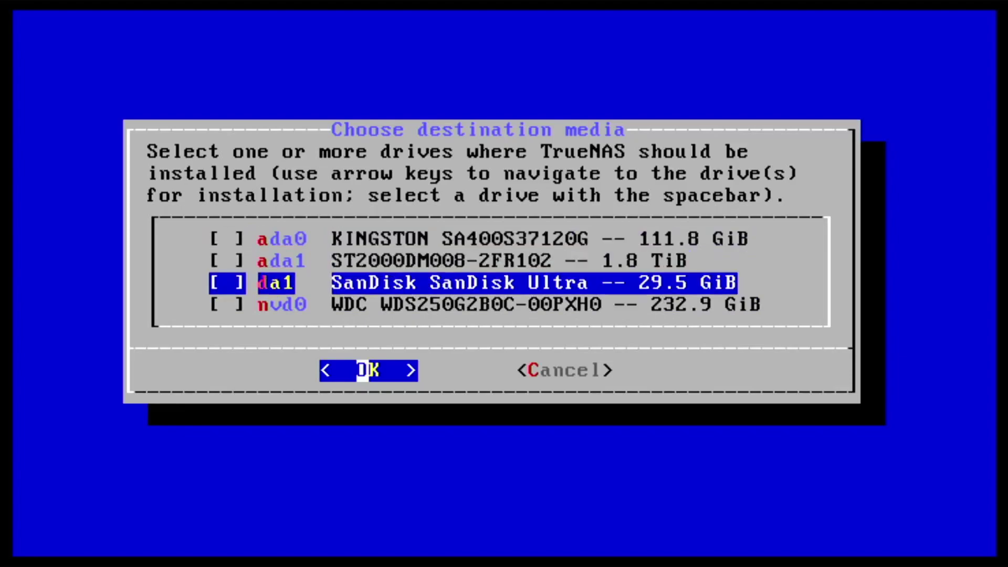
key(space)
key(Return)
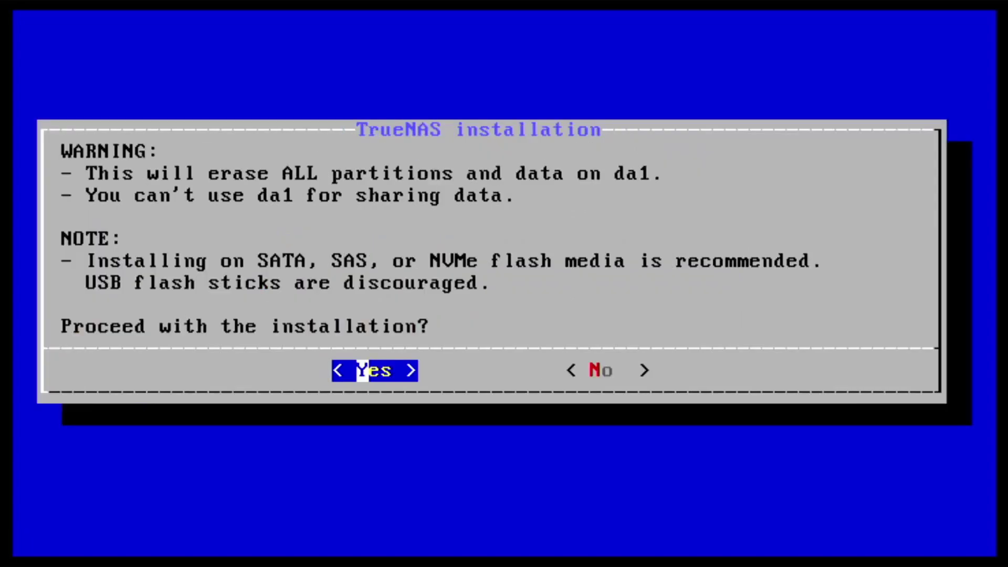
Accept erasing da1, set and confirm the root password, and install with UEFI boot.
key(Return)
text(************)
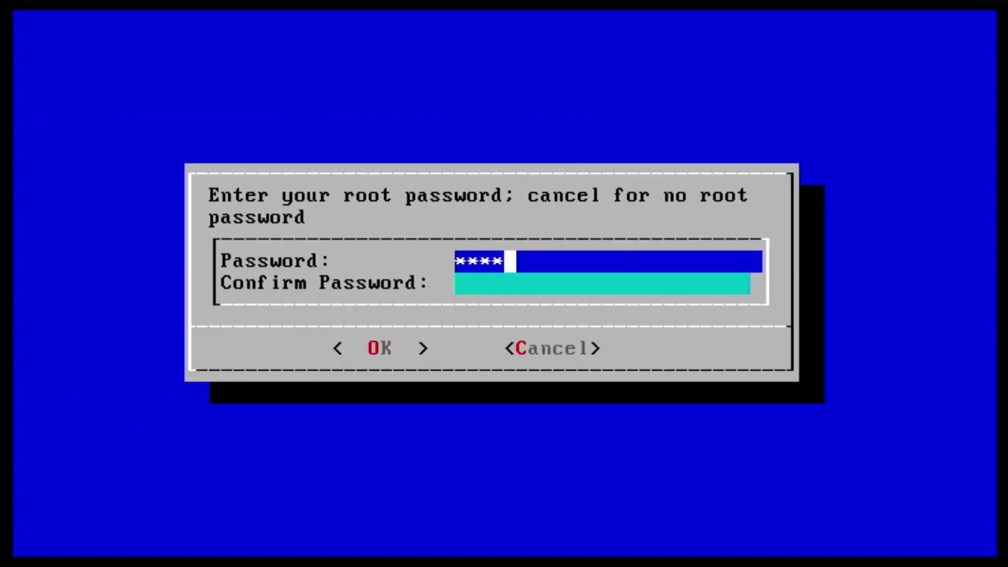
key(Tab)
text(************)
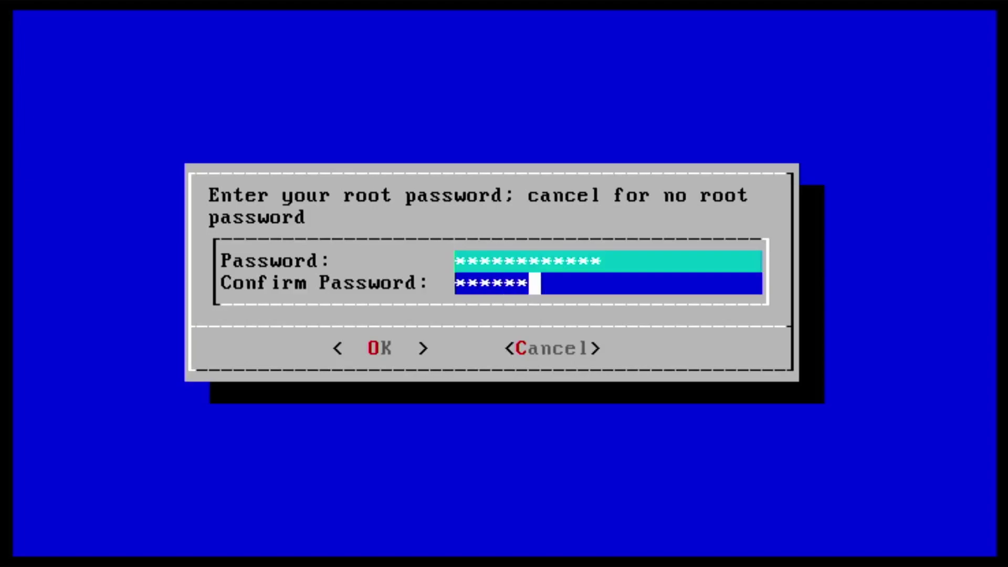
key(Return)
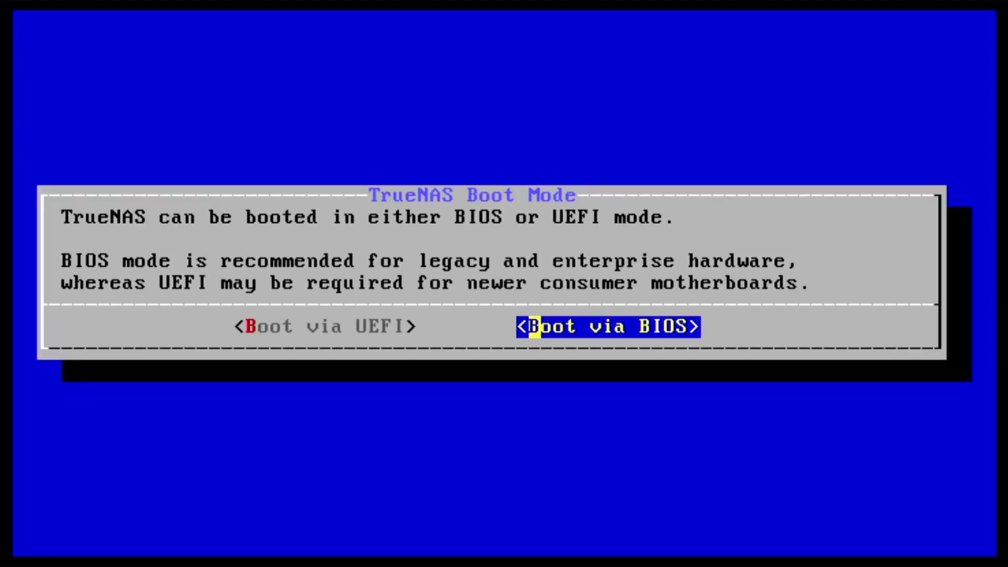
key(Left)
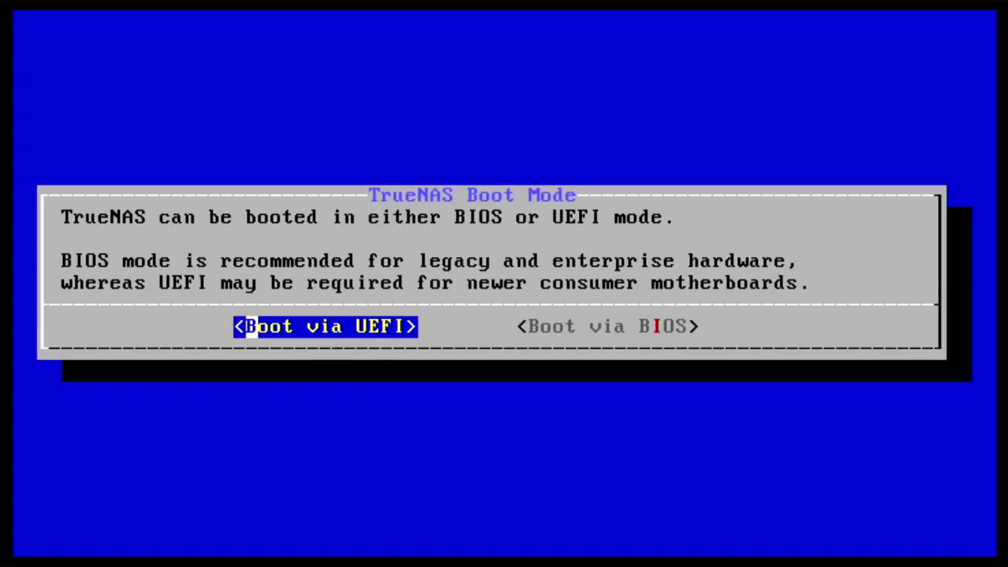
key(Return)
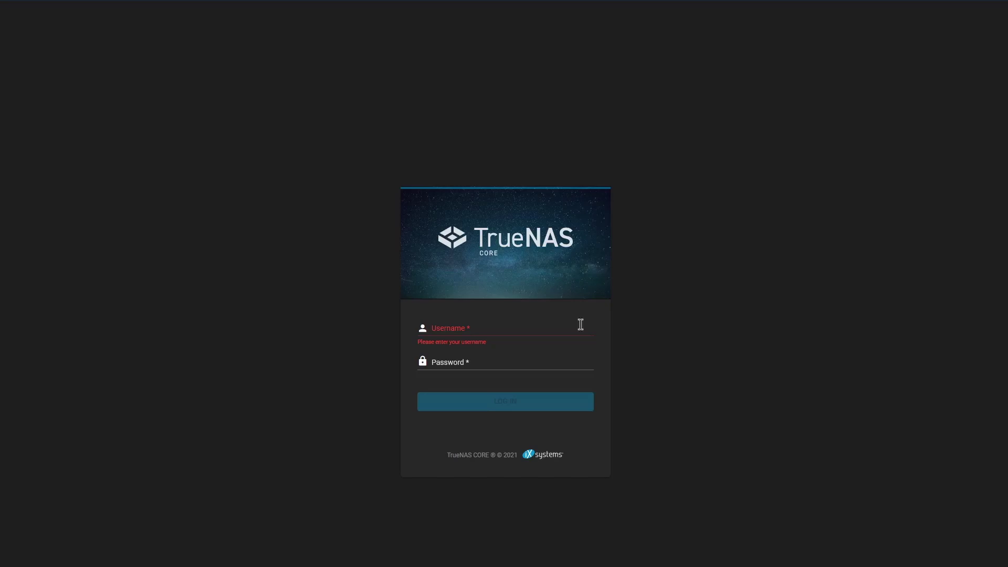
Log in to the TrueNAS web interface as root with the root password.
click(528, 330)
text(root)
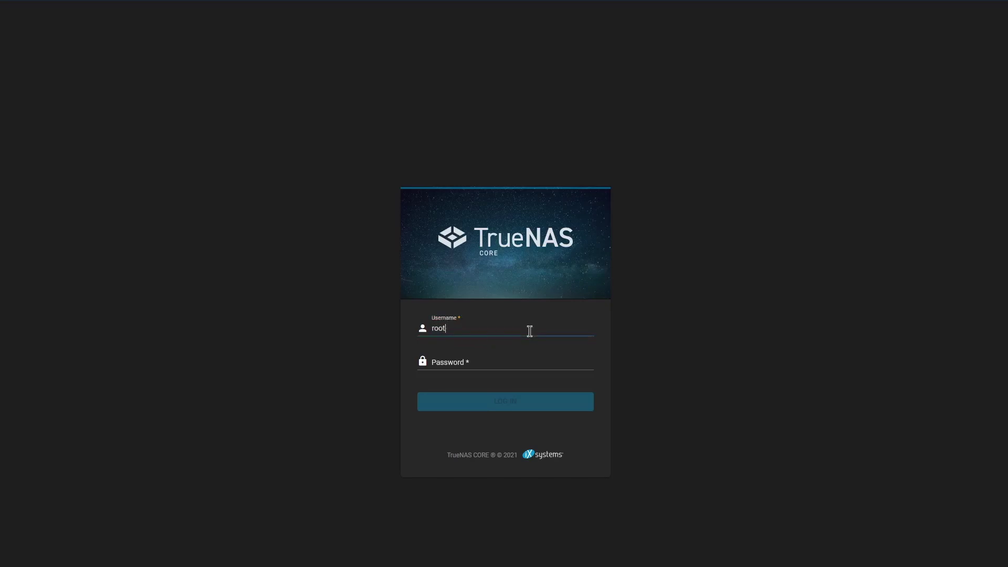
key(Tab)
text(••••••••••••)
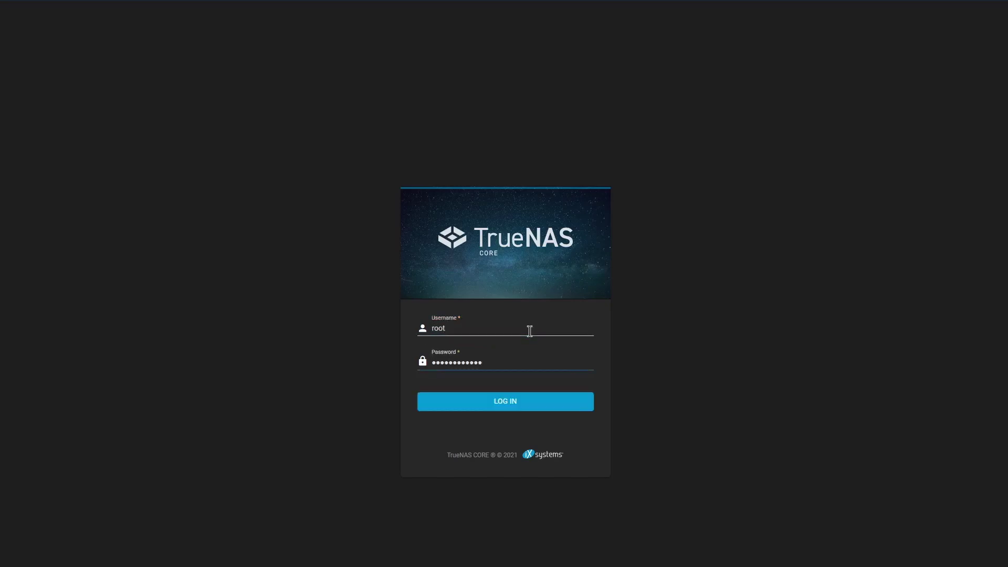
key(Return)
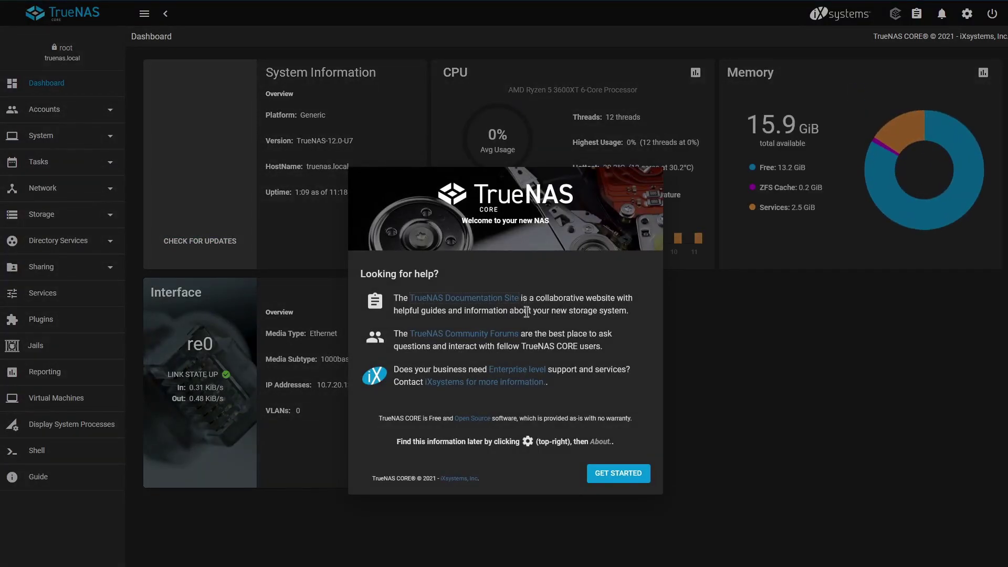
Dismiss the welcome message and open System > Update.
click(601, 478)
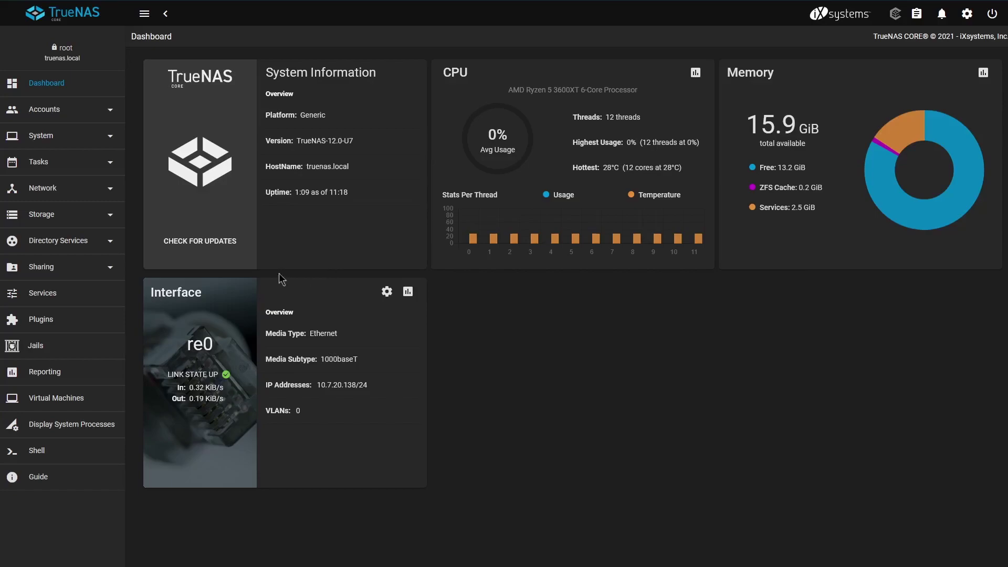
click(69, 139)
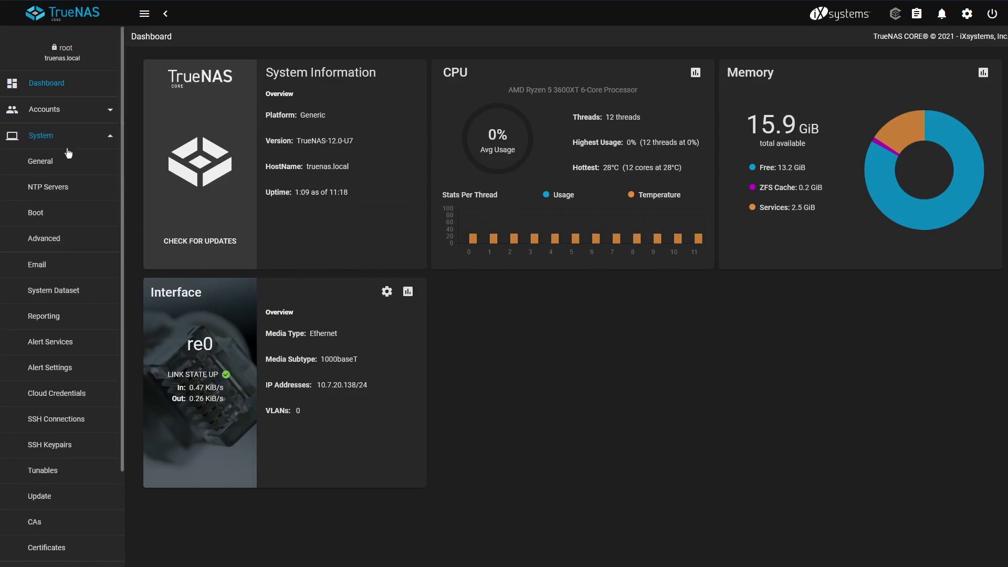
click(40, 496)
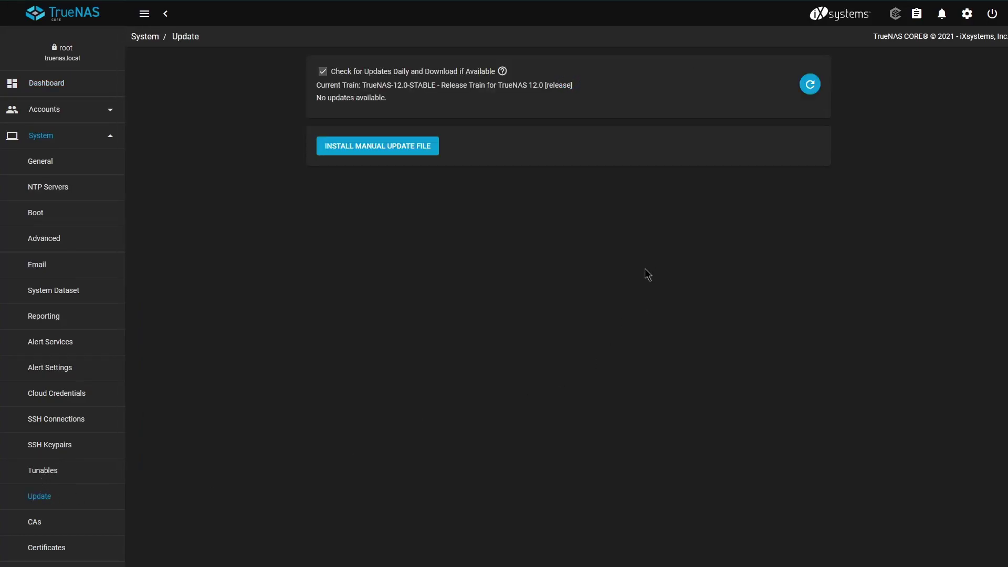
Refresh the update check on the TrueNAS-12.0-STABLE train, confirming no updates are available.
click(812, 85)
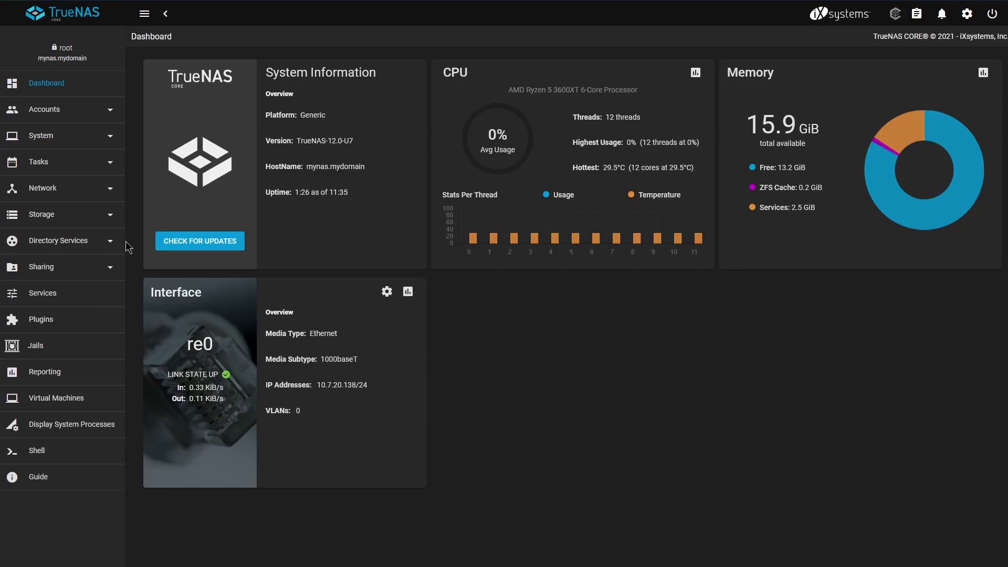
Open Storage > Pools from the sidebar.
click(110, 215)
click(87, 242)
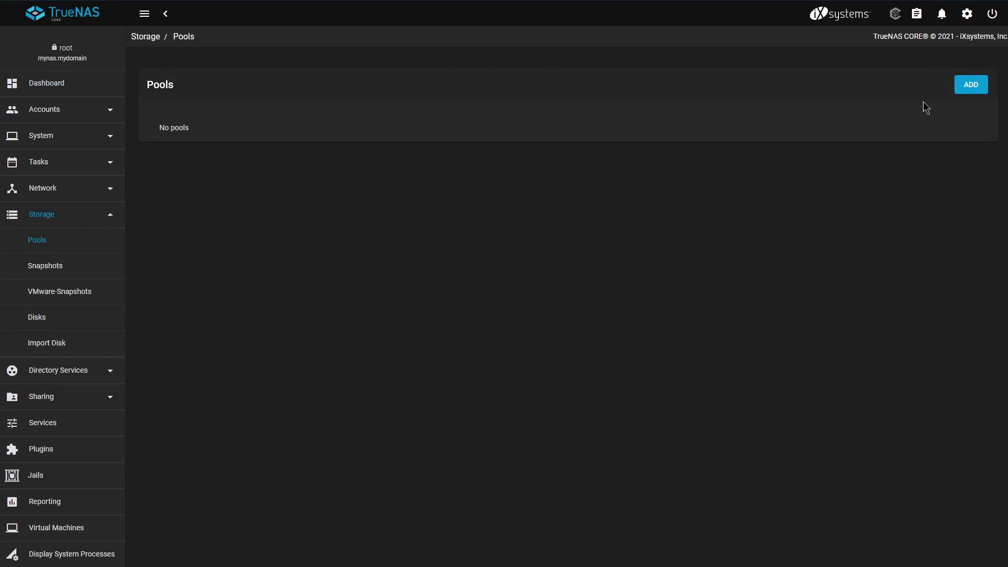
Start a new pool named Vault and add disk ada1 to its data vdevs.
click(973, 86)
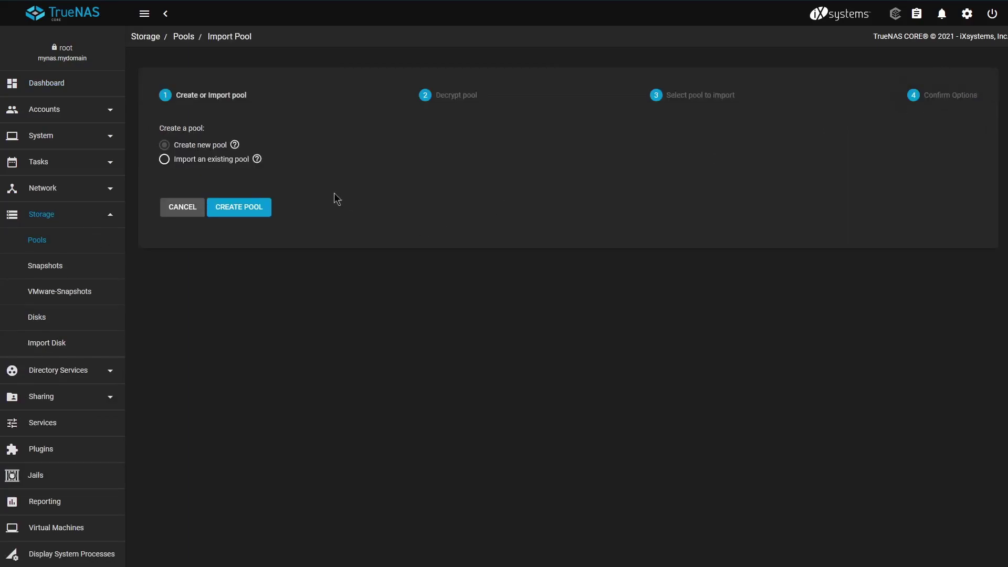
click(243, 209)
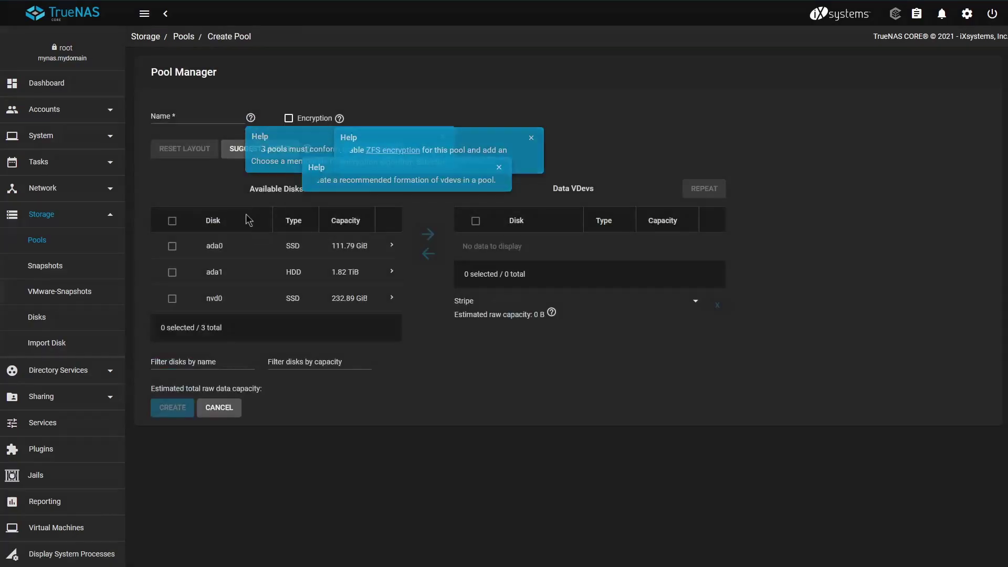
click(194, 120)
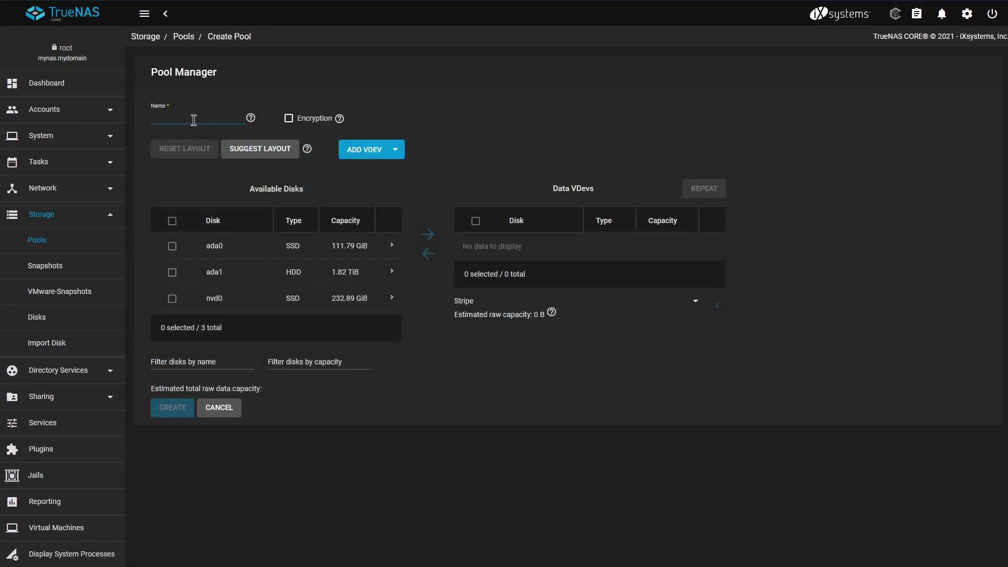
text(Vault)
click(205, 193)
click(173, 272)
click(438, 234)
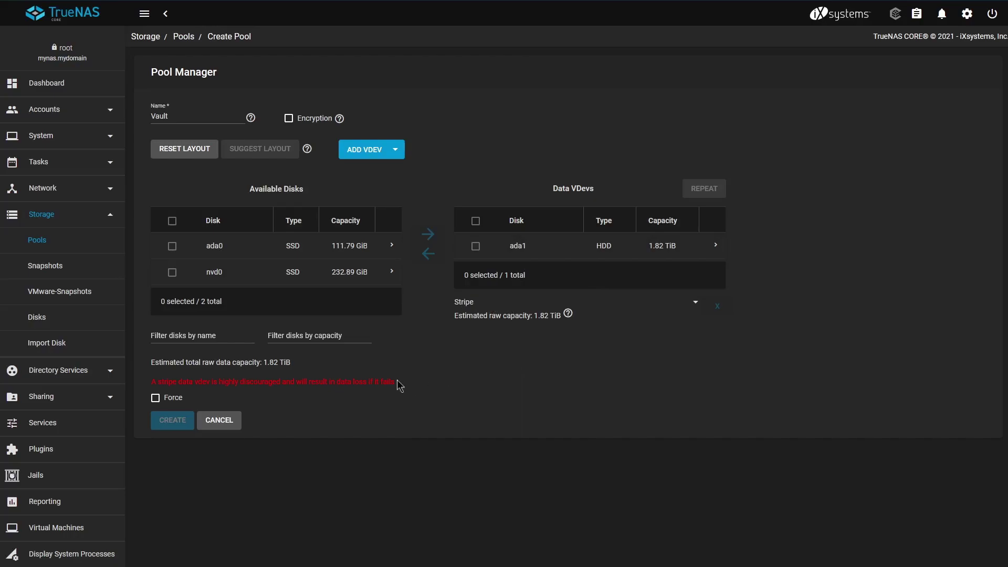
Force the stripe layout, accept the warnings, and create the Vault pool, erasing ada1.
drag(397, 379, 152, 385)
triple_click(152, 384)
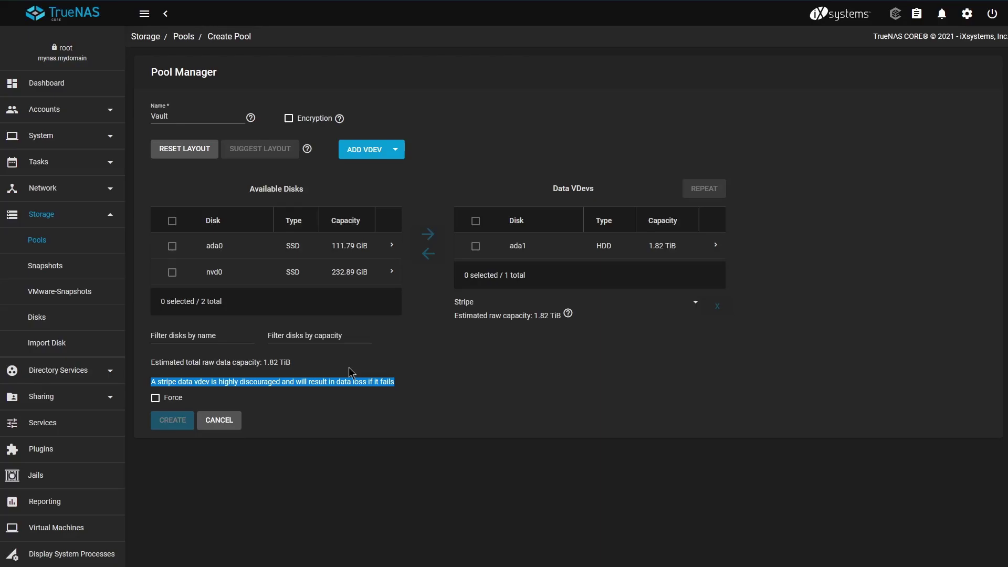
click(155, 397)
click(173, 420)
click(415, 366)
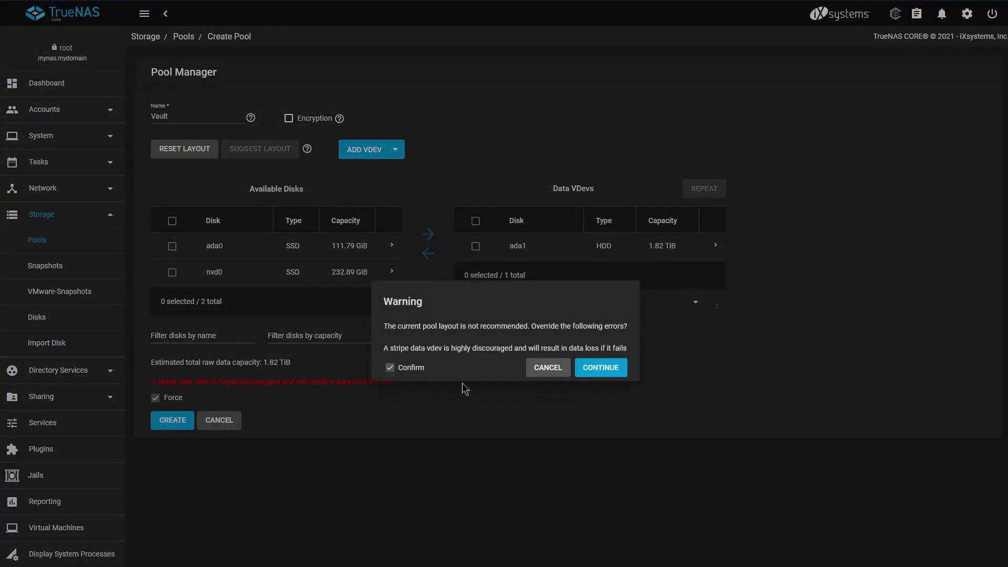
click(611, 370)
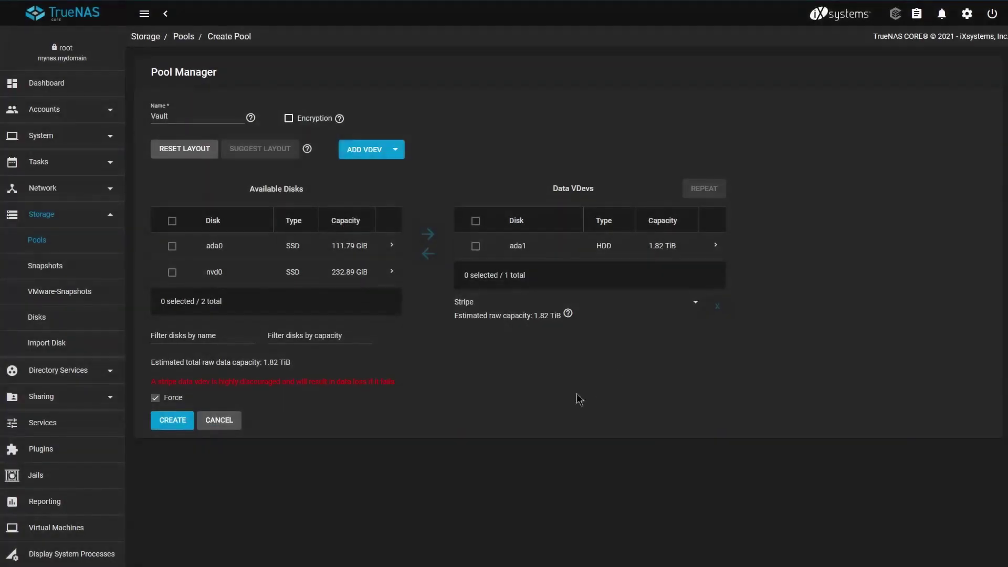
click(173, 420)
click(455, 358)
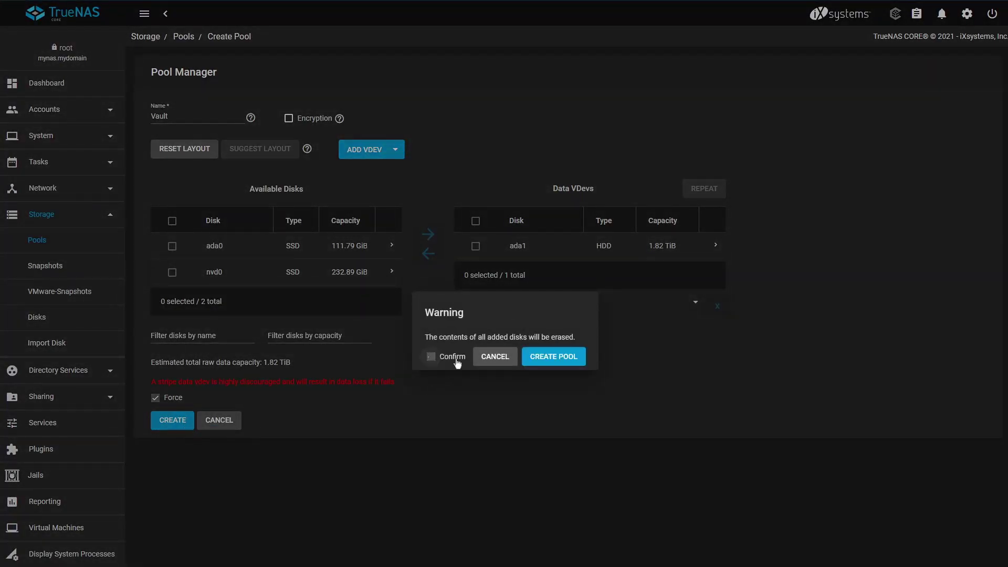
click(566, 357)
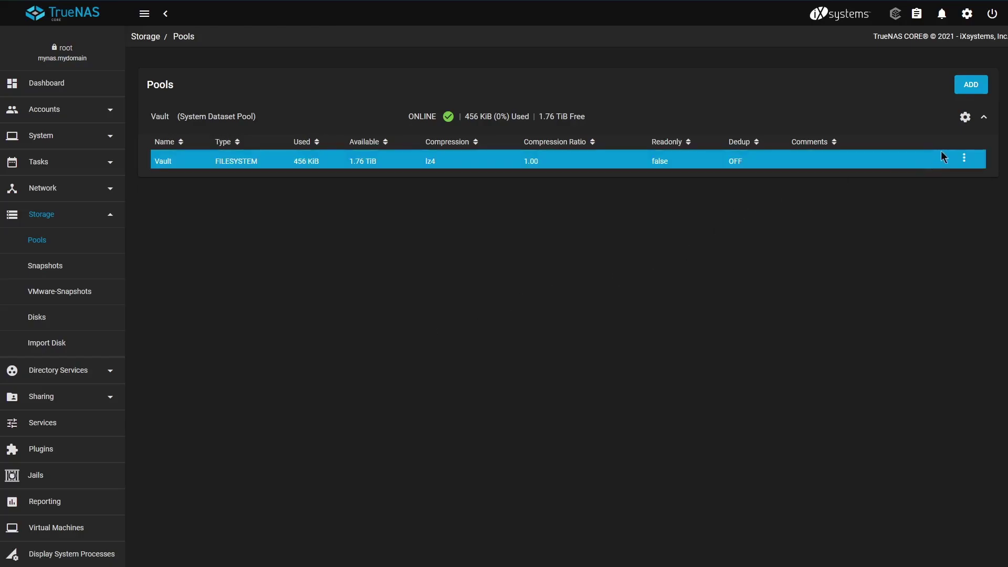
Add a dataset named MyData under the Vault pool.
click(963, 160)
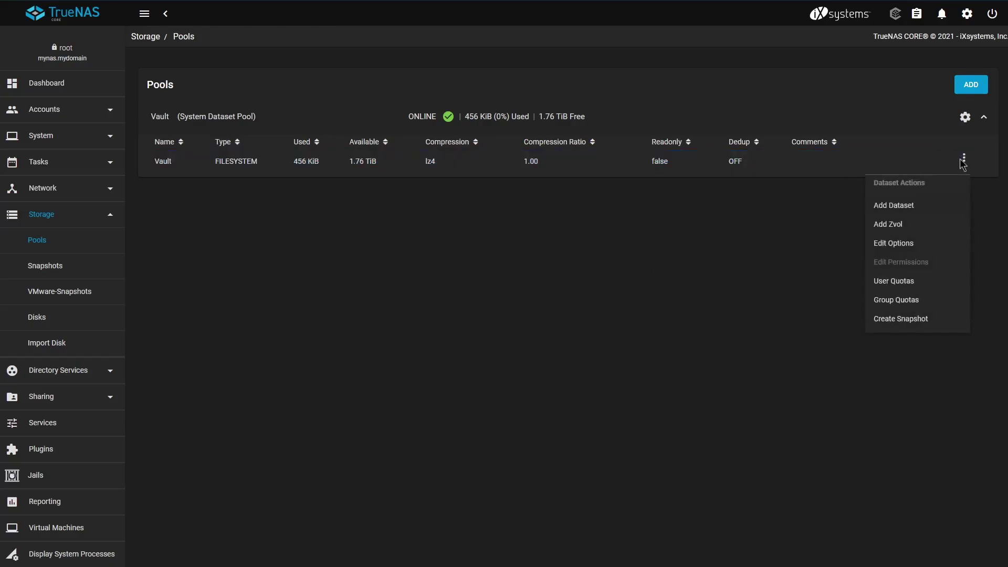
click(901, 213)
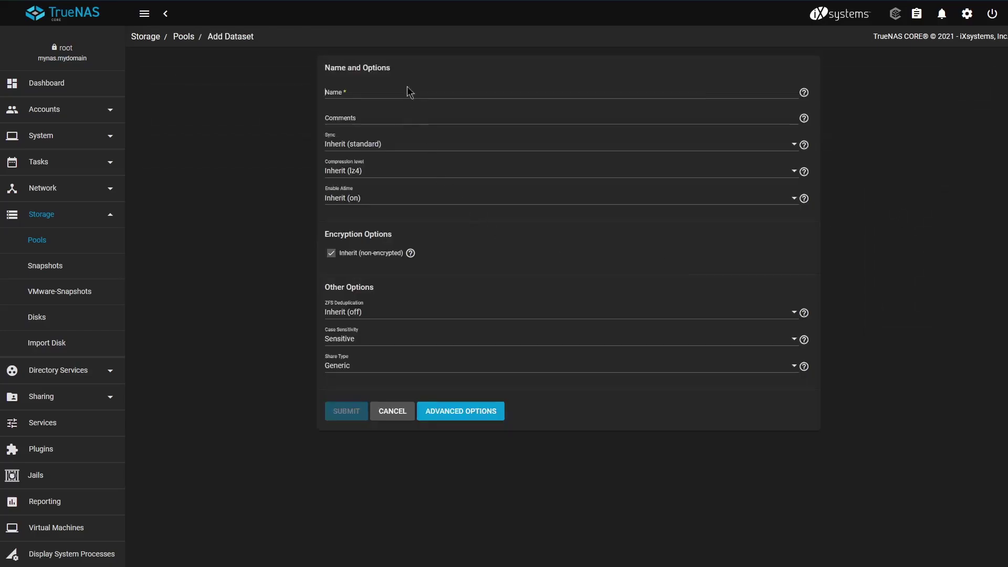
click(410, 92)
text(MyData)
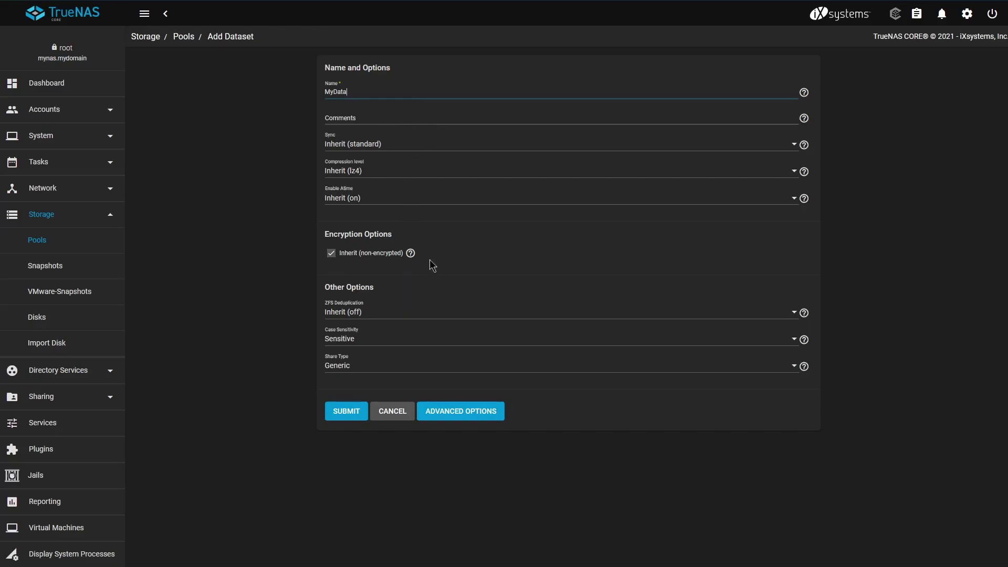
click(347, 411)
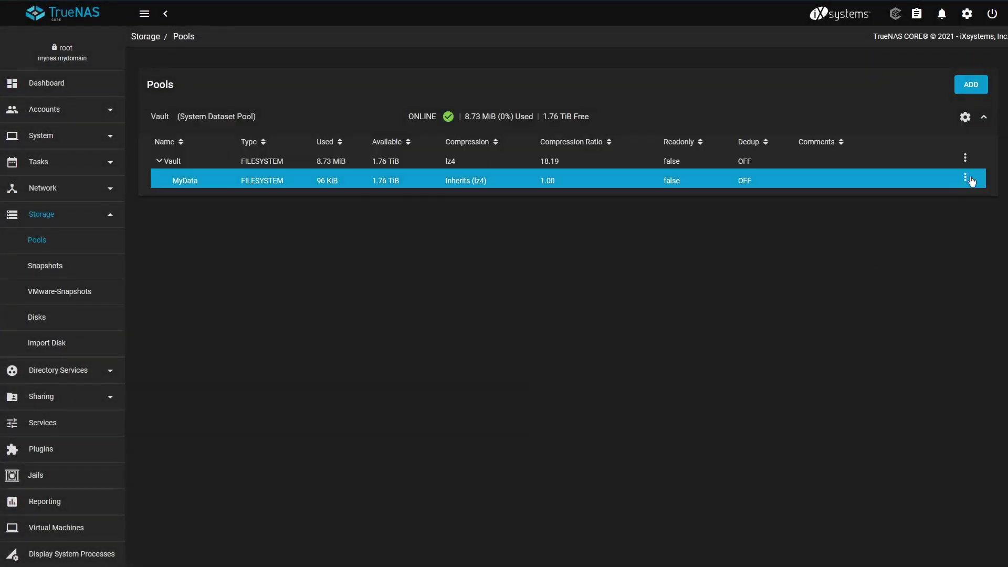
Review the MyData dataset's advanced options in the Edit Dataset form.
click(969, 180)
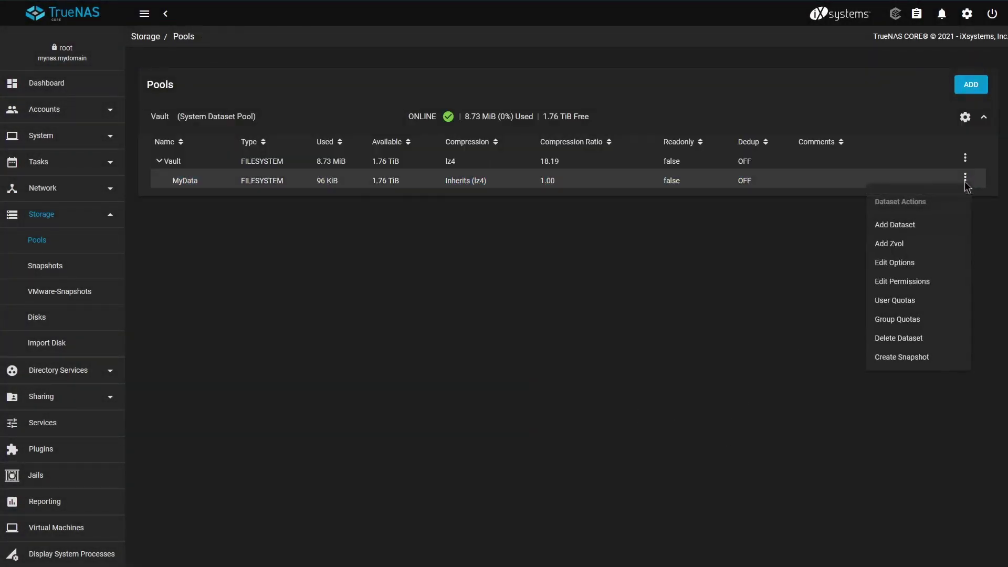
click(902, 265)
click(461, 334)
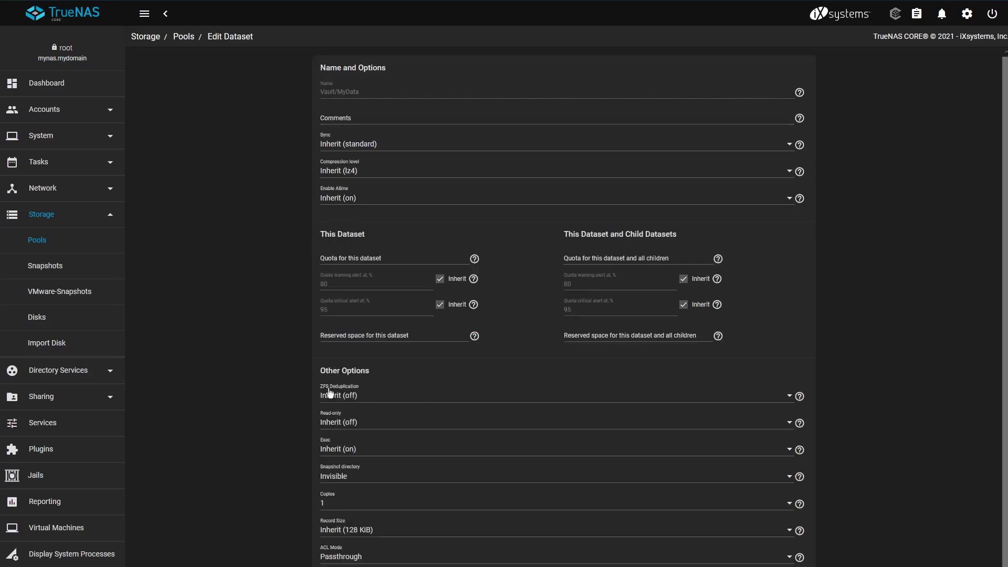
scroll(389, 344, down, 1)
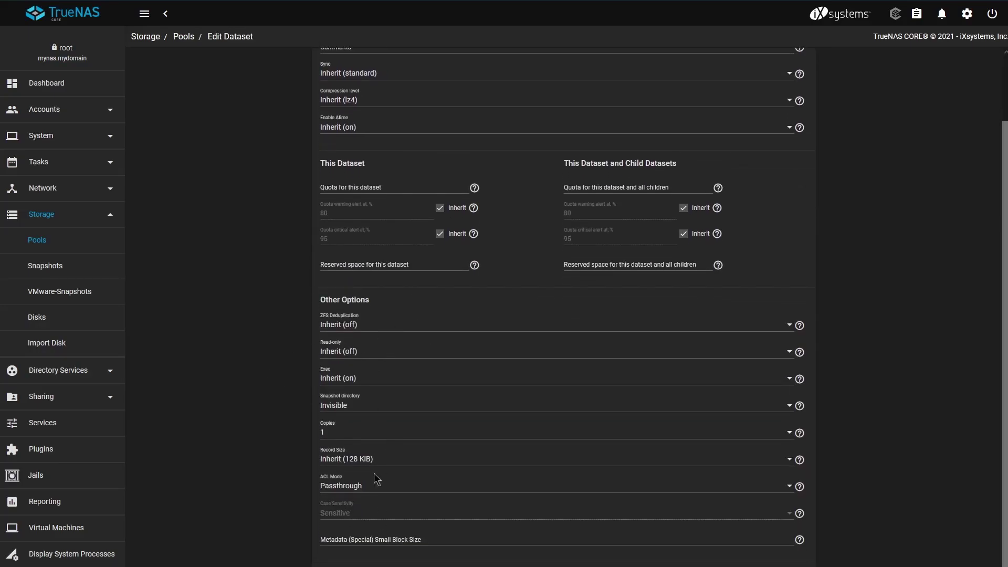
scroll(415, 403, up, 1)
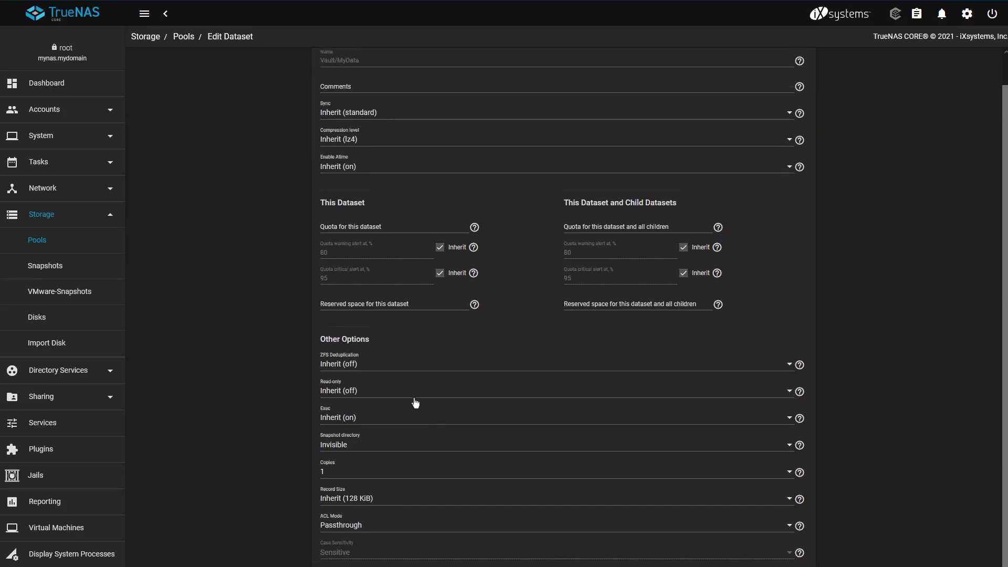
scroll(415, 403, up, 1)
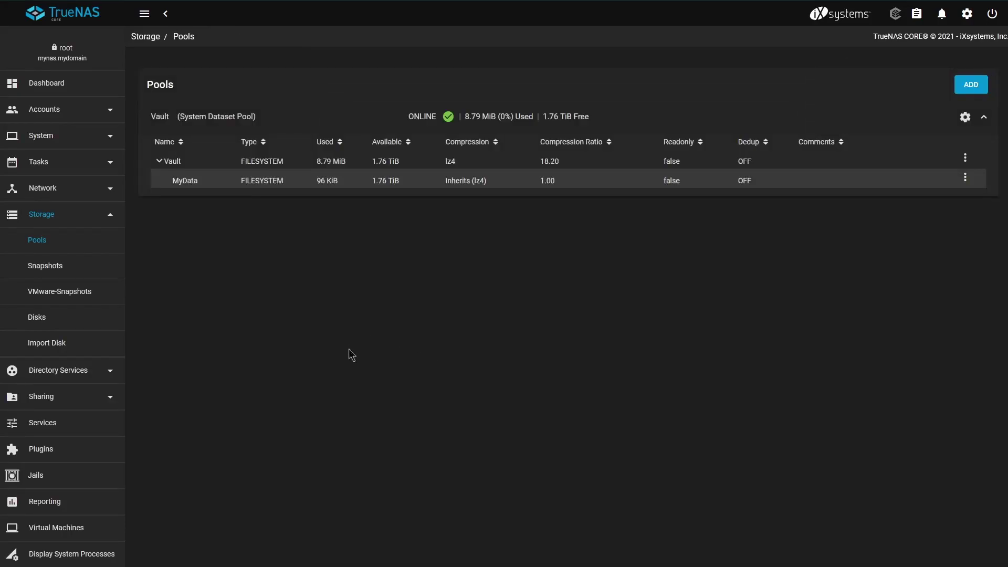
Create the SMB share MyData at /mnt/Vault/MyData and enable the SMB service.
click(112, 400)
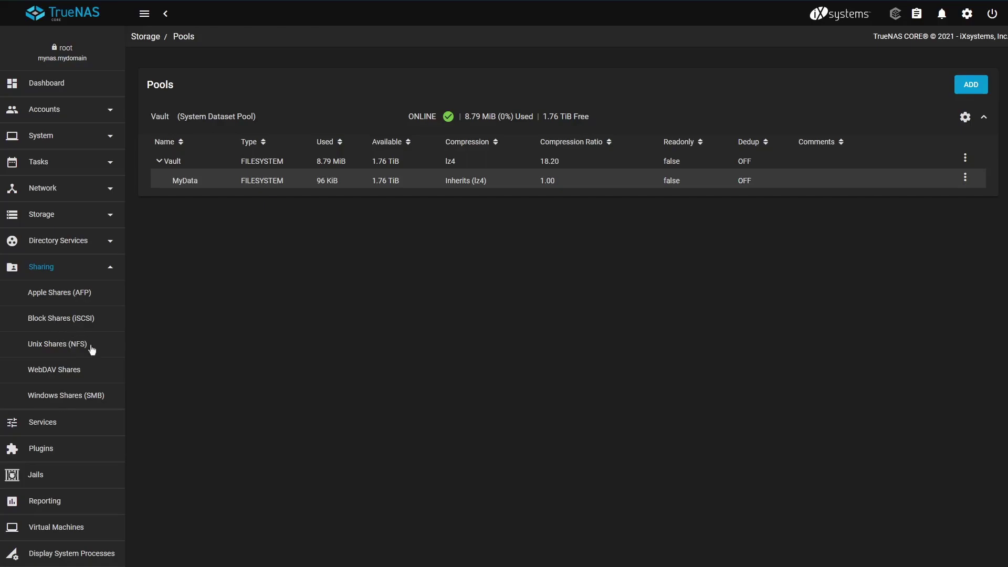
click(85, 397)
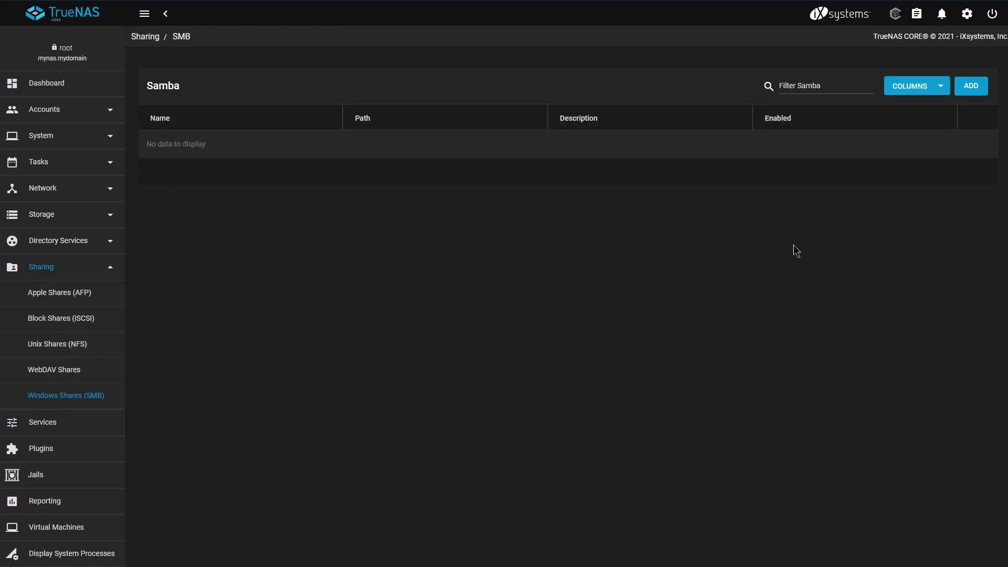
click(971, 87)
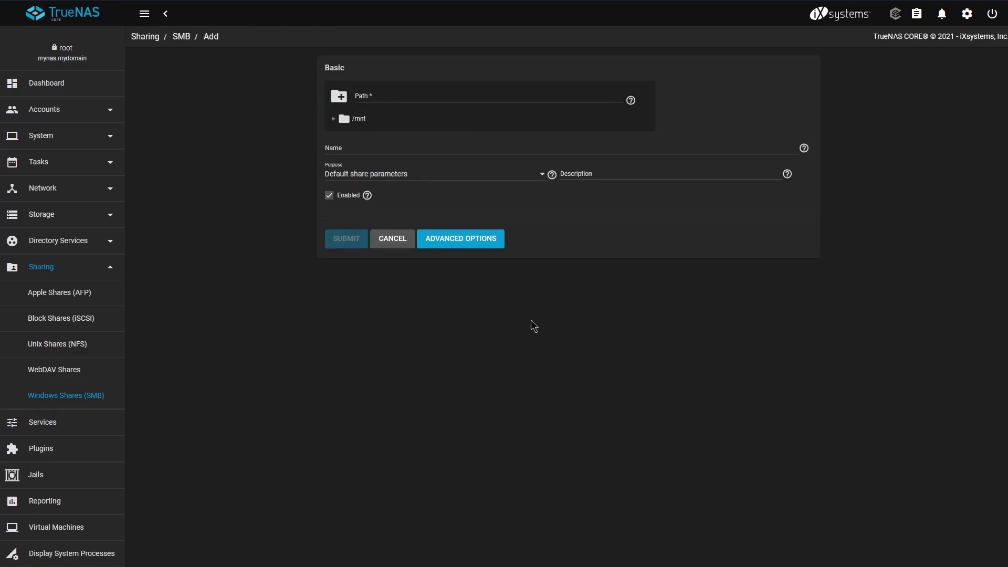
click(335, 120)
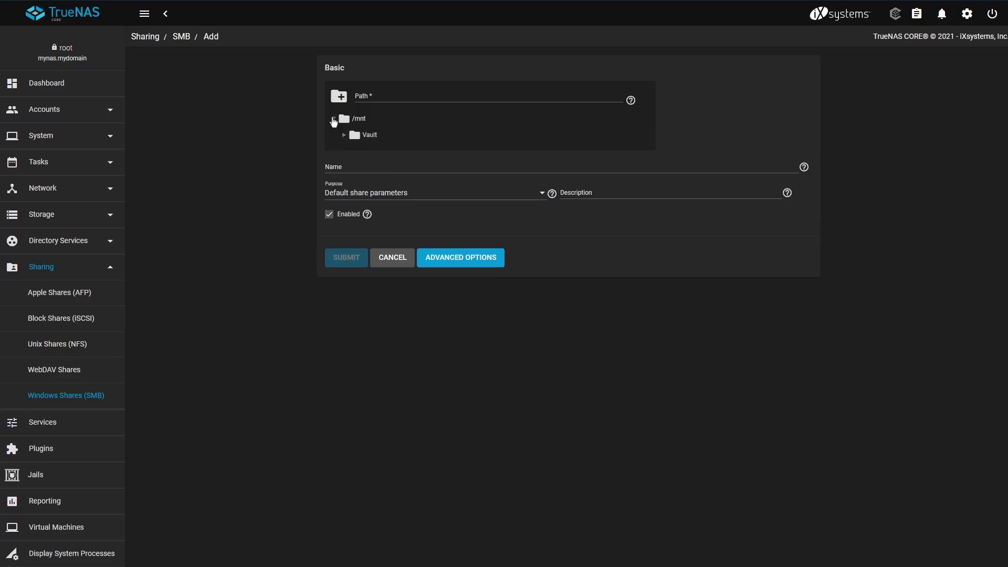
click(346, 136)
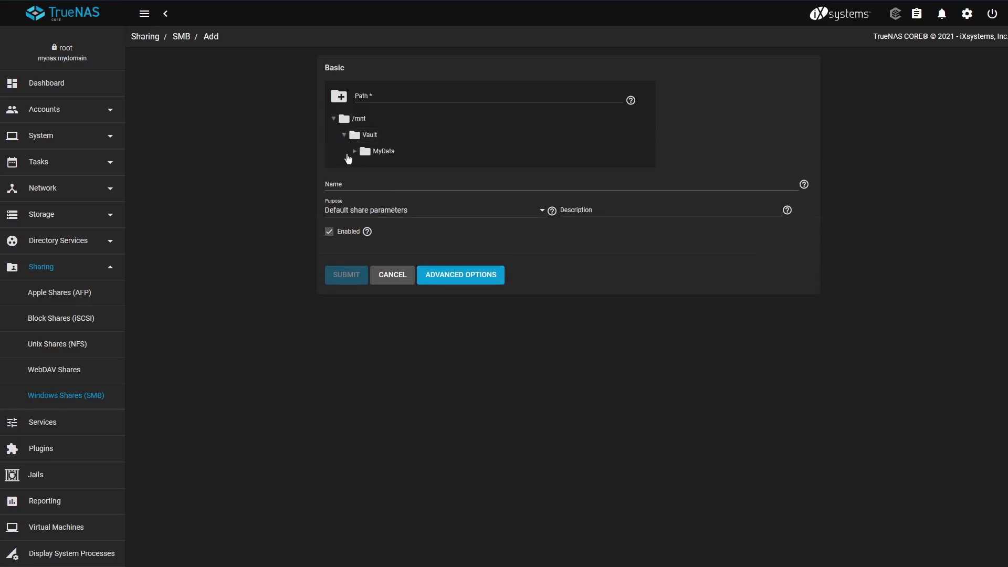
click(378, 152)
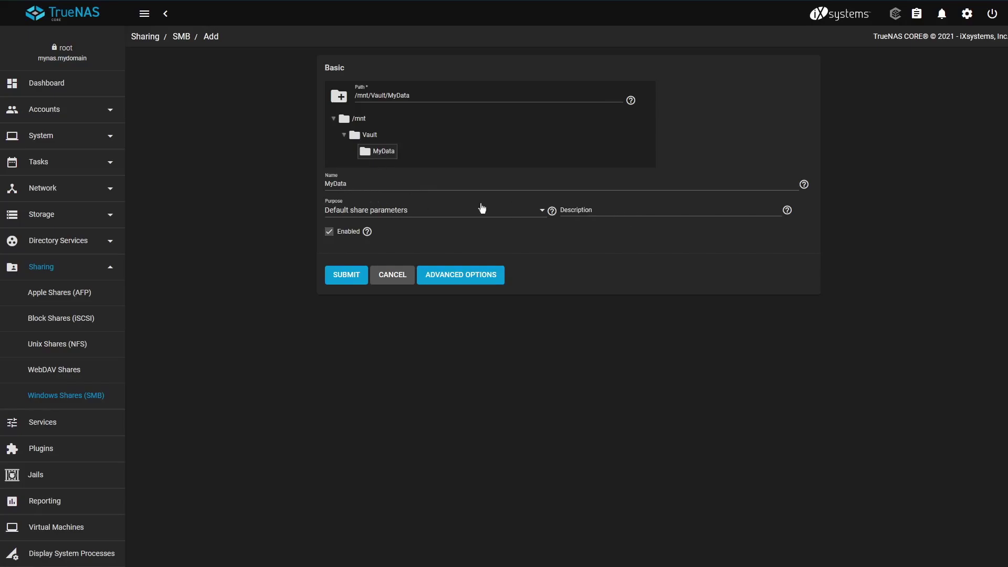
click(352, 278)
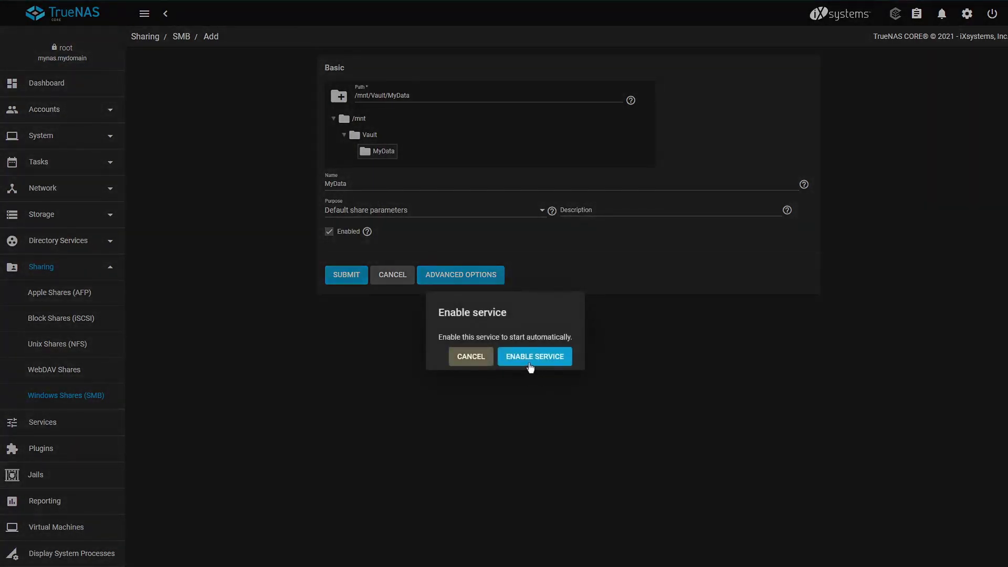
click(530, 366)
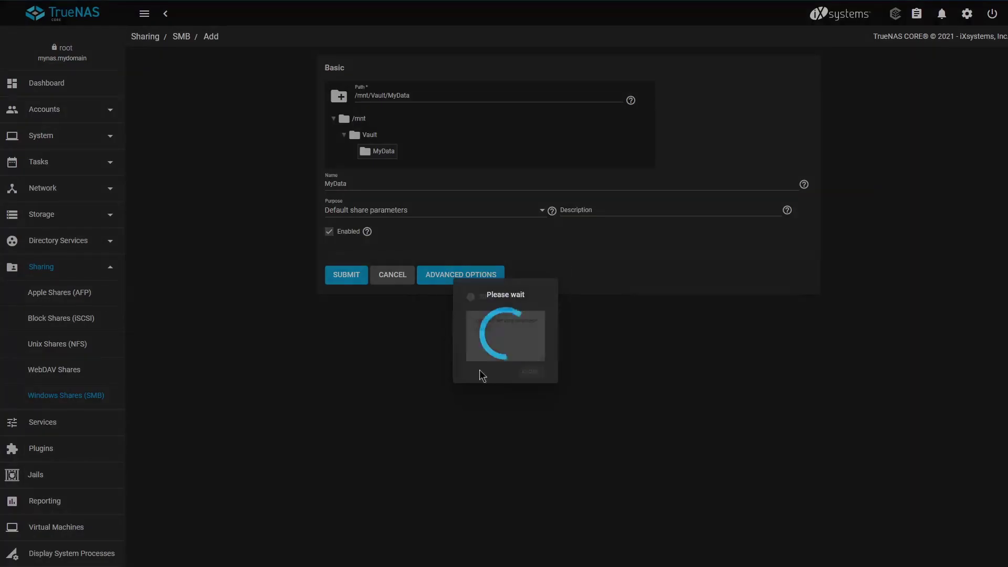
Apply the OPEN default ACL preset to the /mnt/Vault/MyData dataset.
click(541, 391)
click(539, 356)
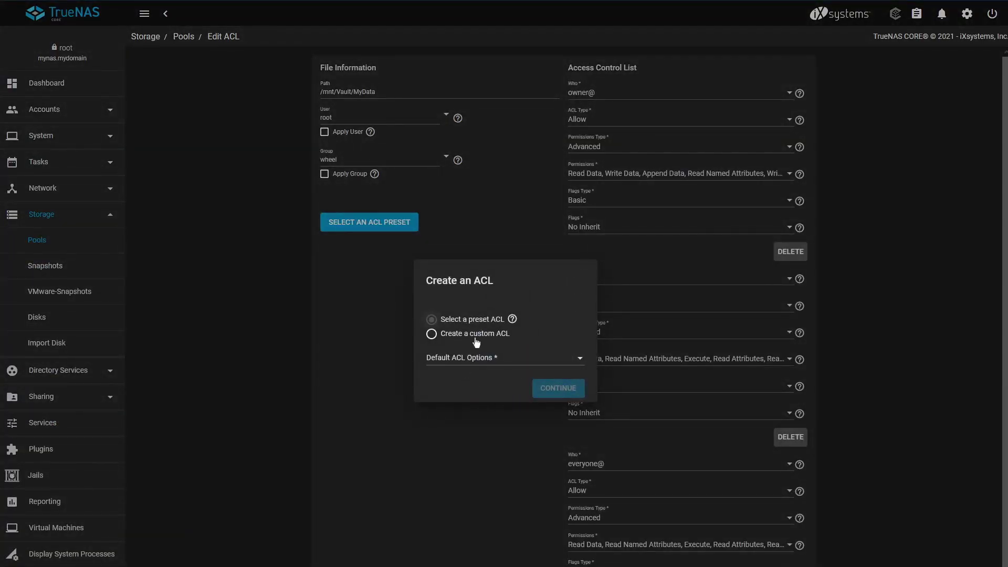
click(492, 358)
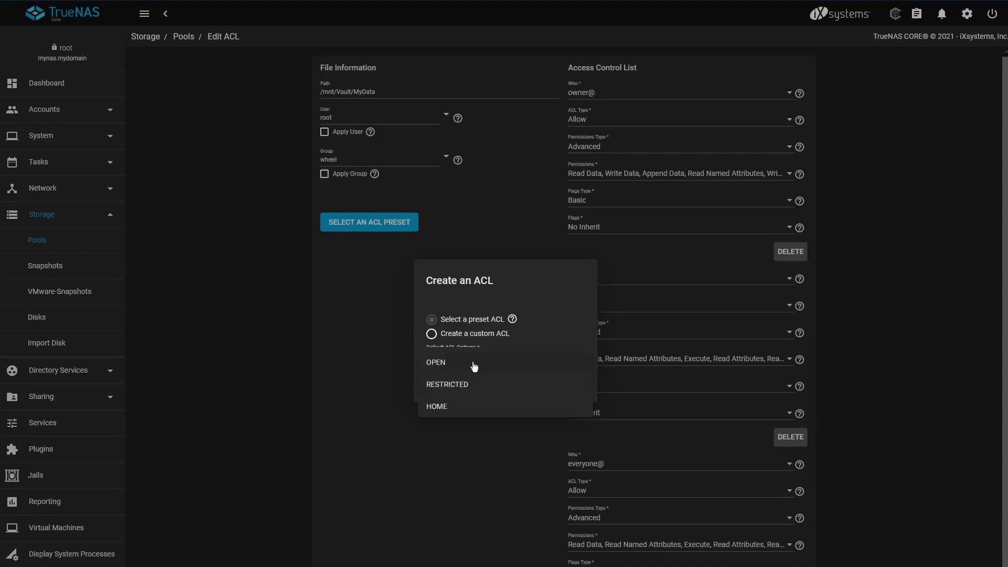
click(474, 364)
click(562, 392)
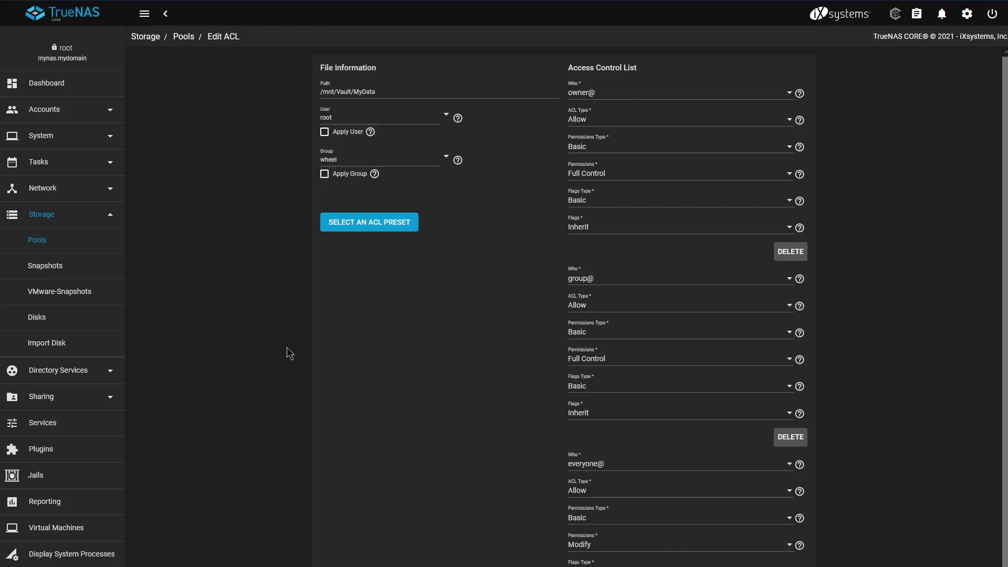
scroll(290, 349, down, 2)
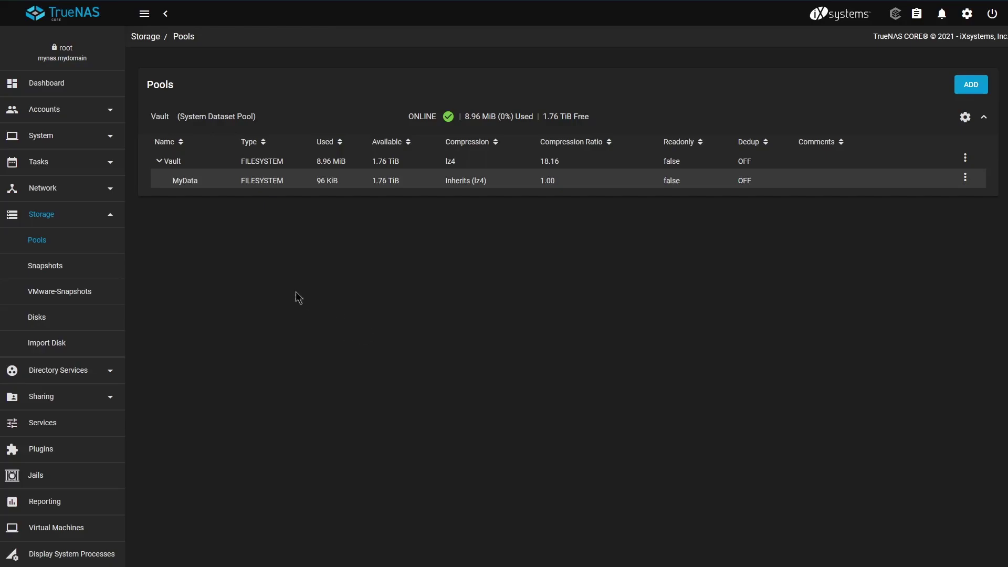
Add a local user with full name 'Test User', a username and a password, and save it.
click(101, 110)
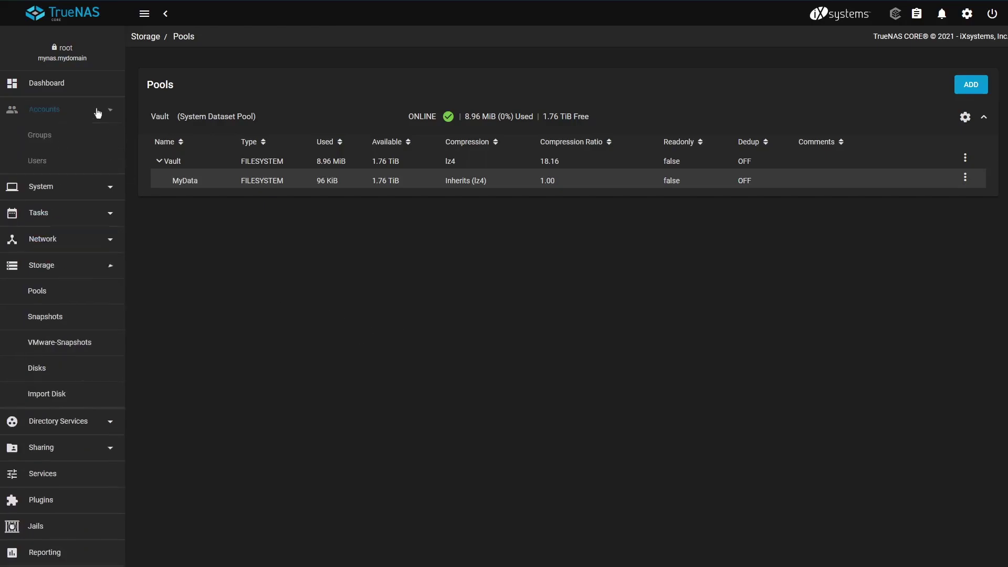
click(80, 164)
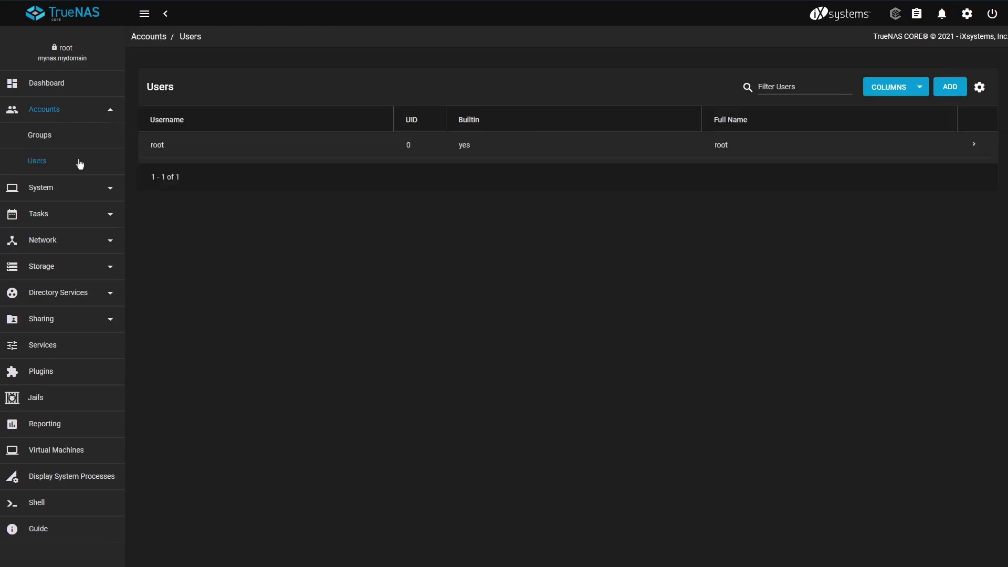
click(948, 87)
click(388, 117)
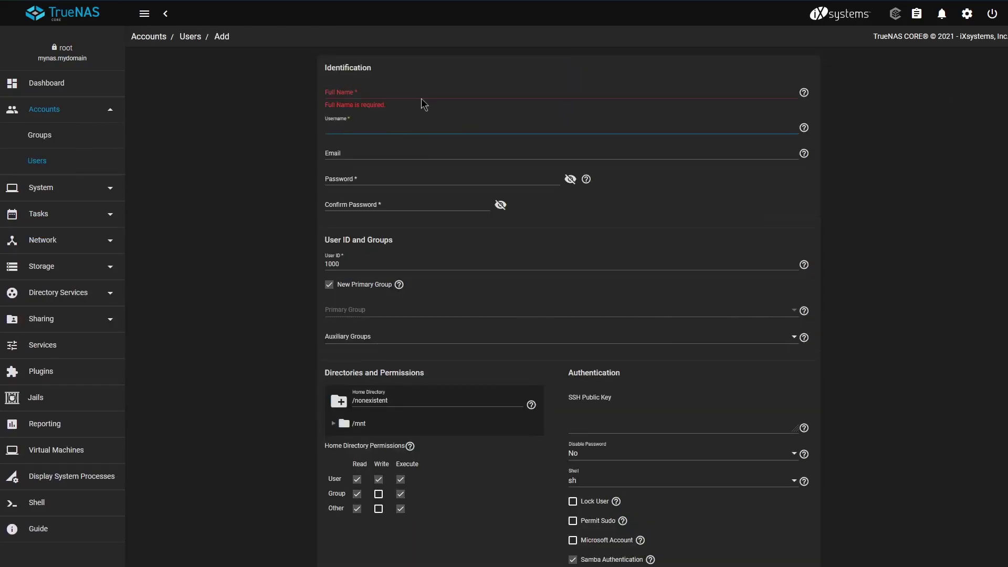
click(421, 90)
text(Test User)
key(Tab)
text(bitgoblin)
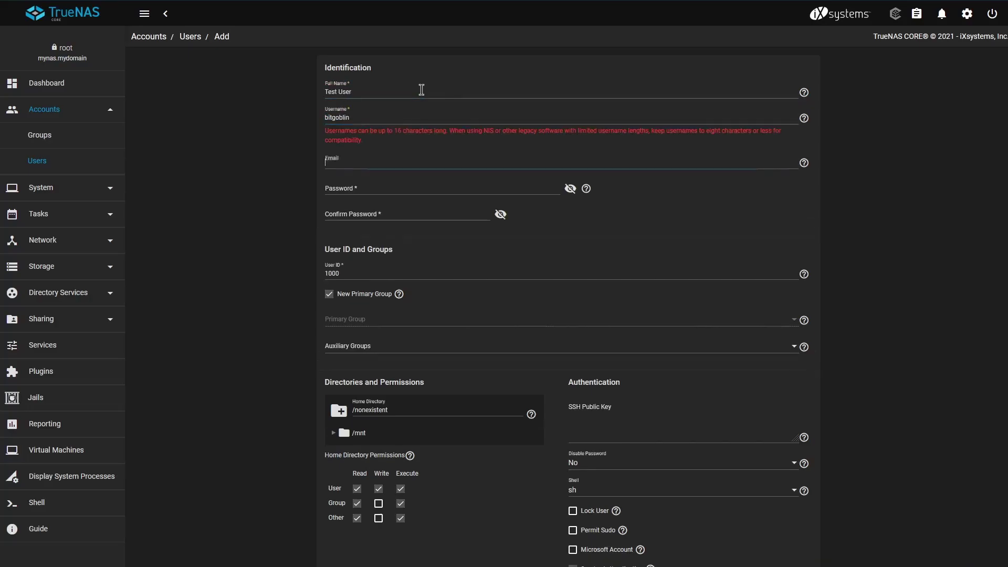
key(Tab)
key(Tab)
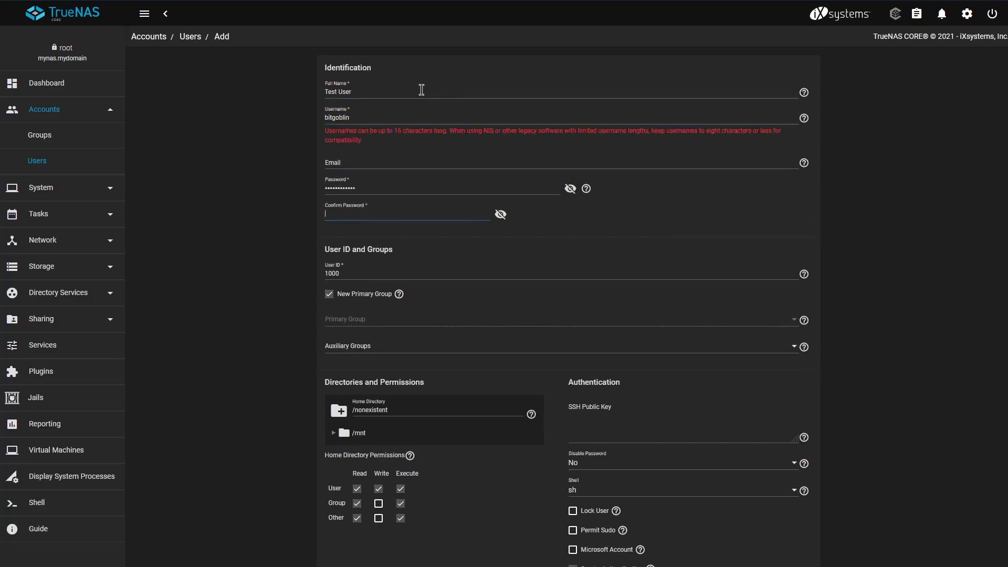
key(Return)
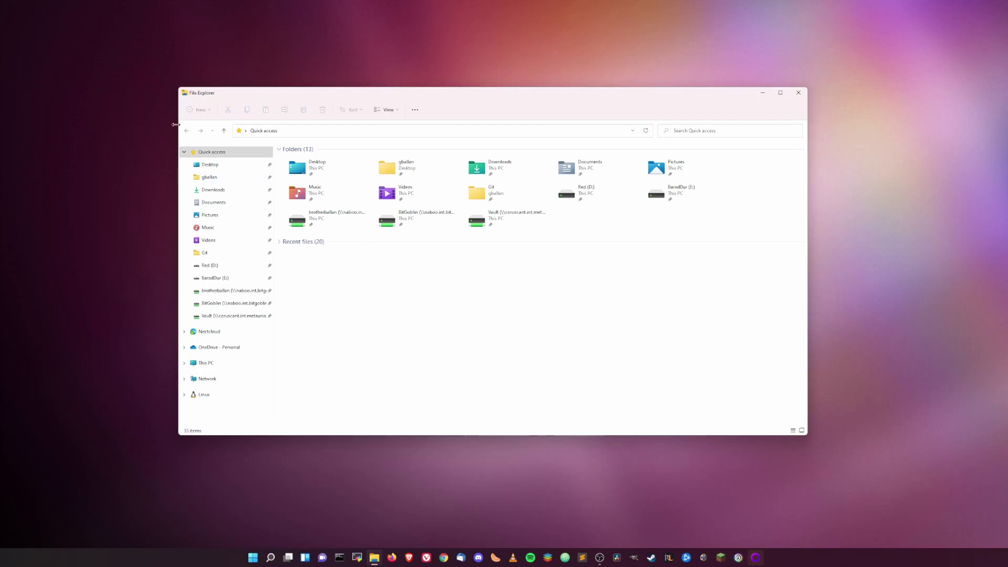
Open the \\10.7.20.138 MyData share in File Explorer, signing in with the new user's credentials.
click(312, 136)
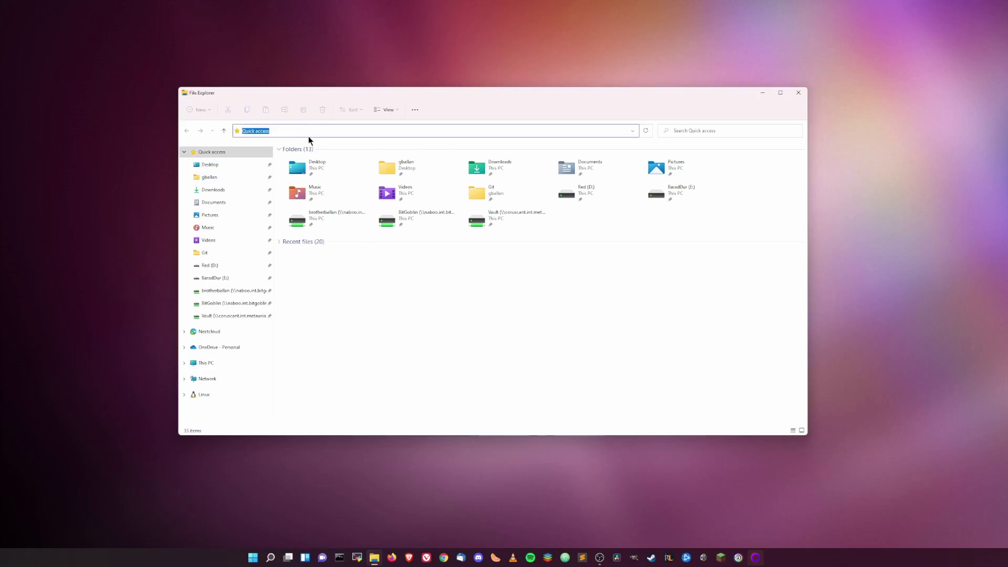
text(\\10)
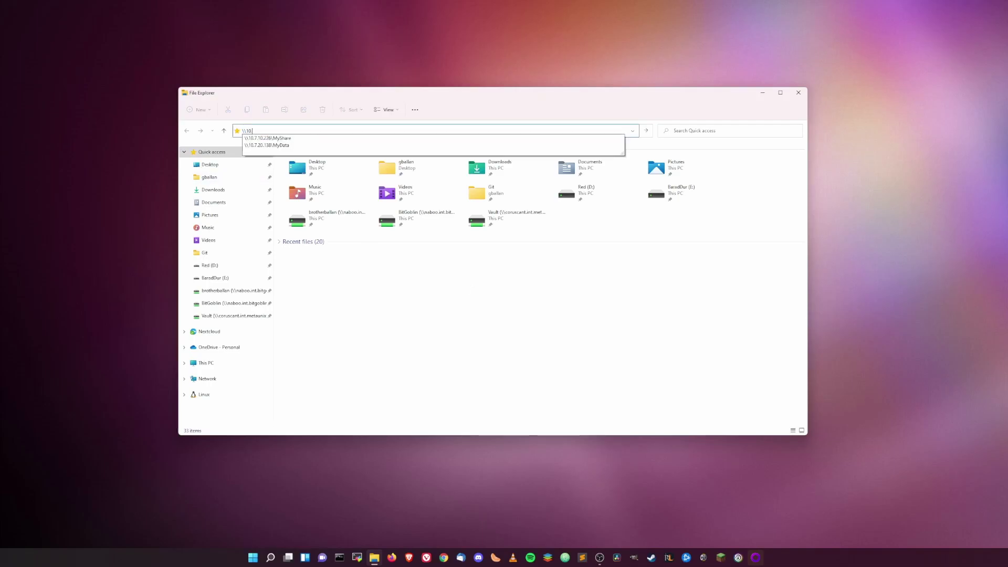
text(.7.20.1)
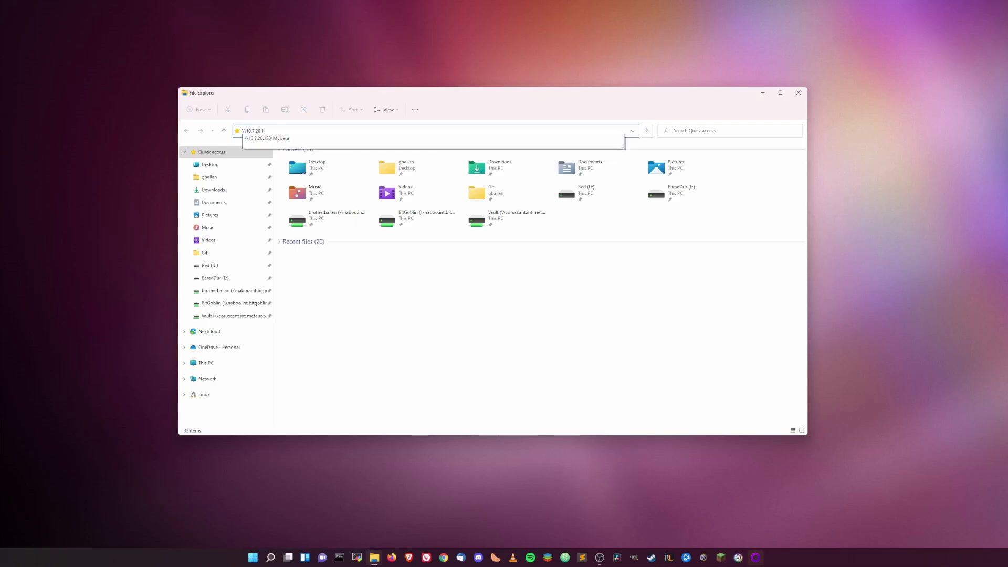
text(38\MyDa)
click(308, 138)
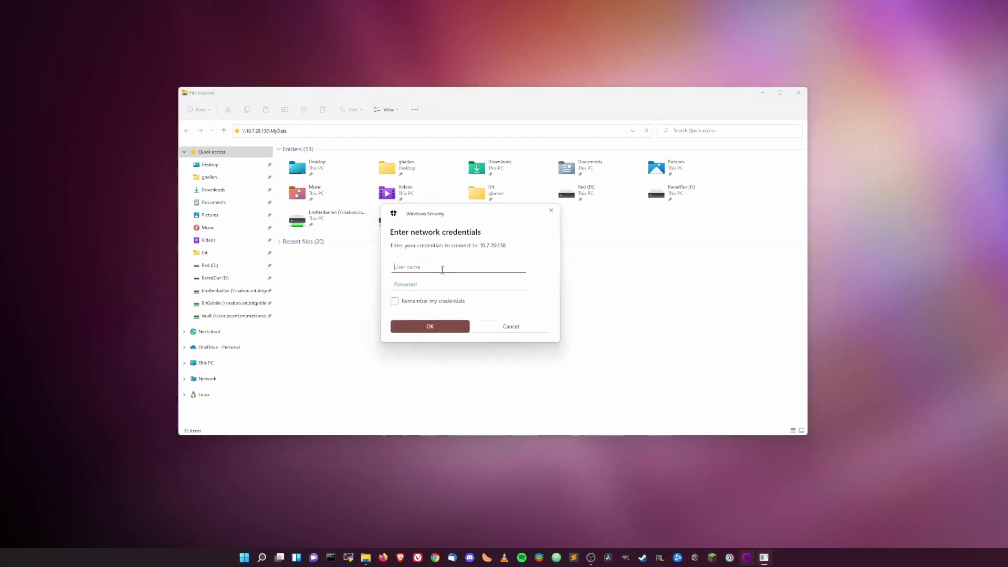
text(bitgoblin)
key(Tab)
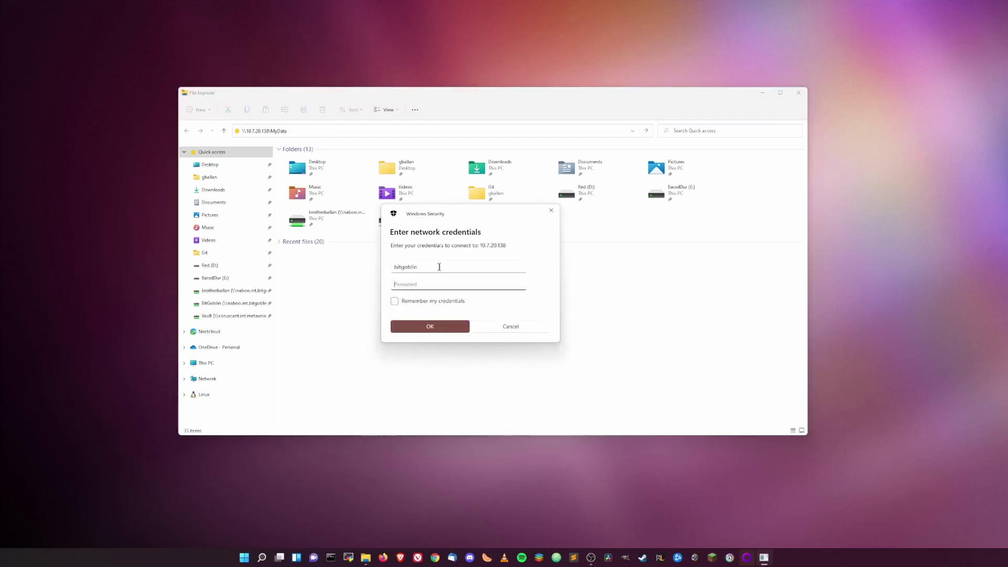
text(•••••••••••••)
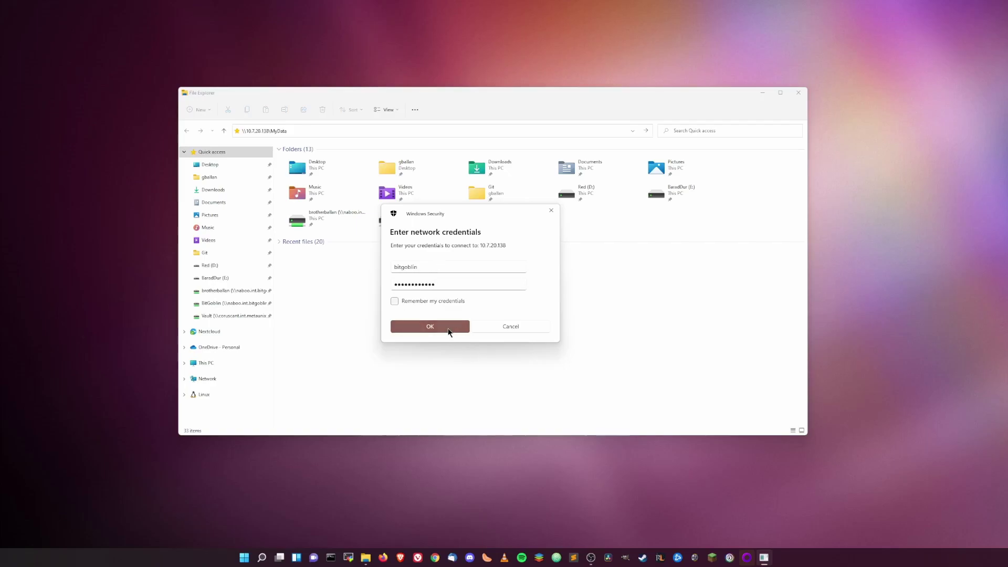
click(450, 328)
Create a new text document named test.txt in the MyData share.
right_click(458, 315)
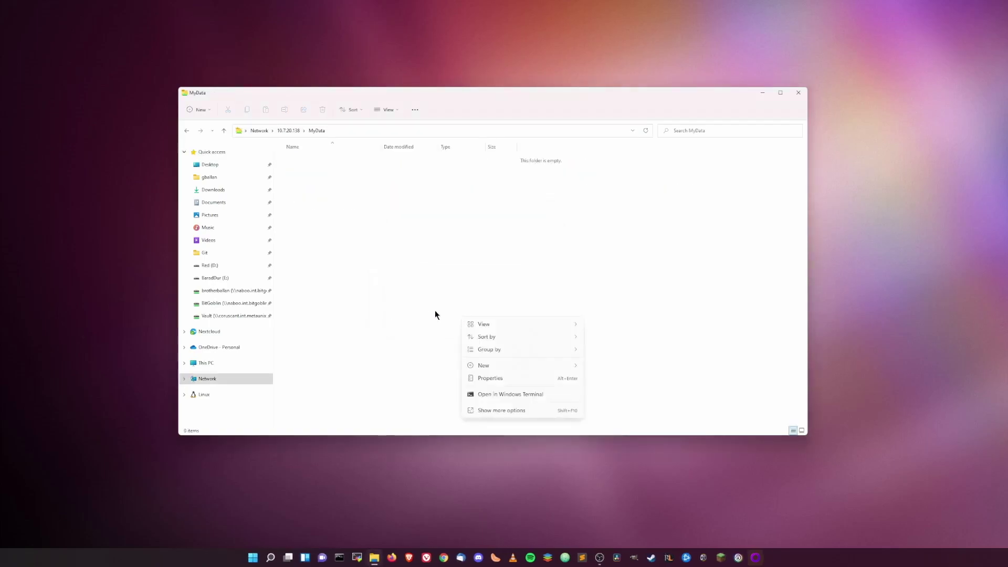
mouse_move(525, 365)
click(623, 457)
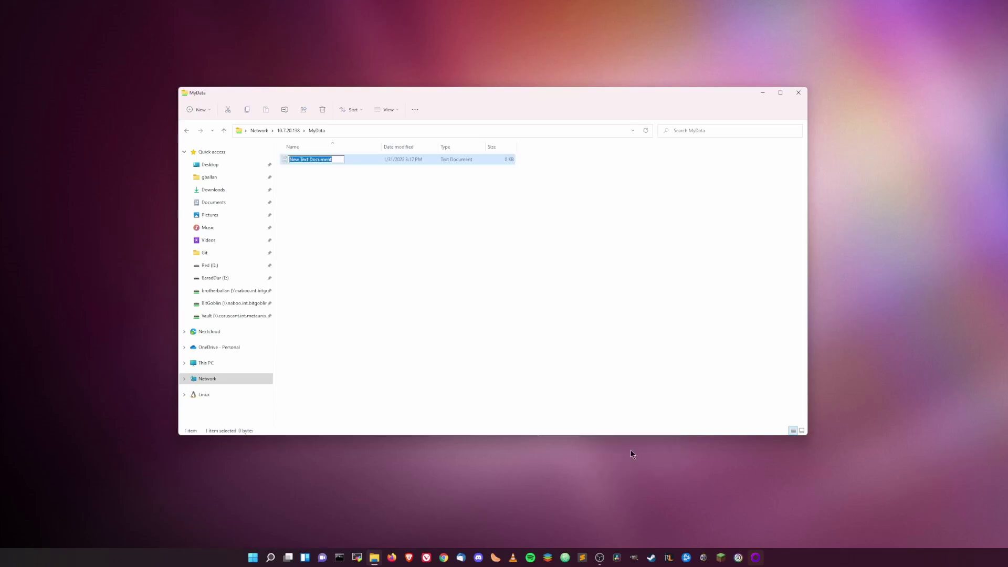
text(test.txt)
key(Return)
right_click(416, 279)
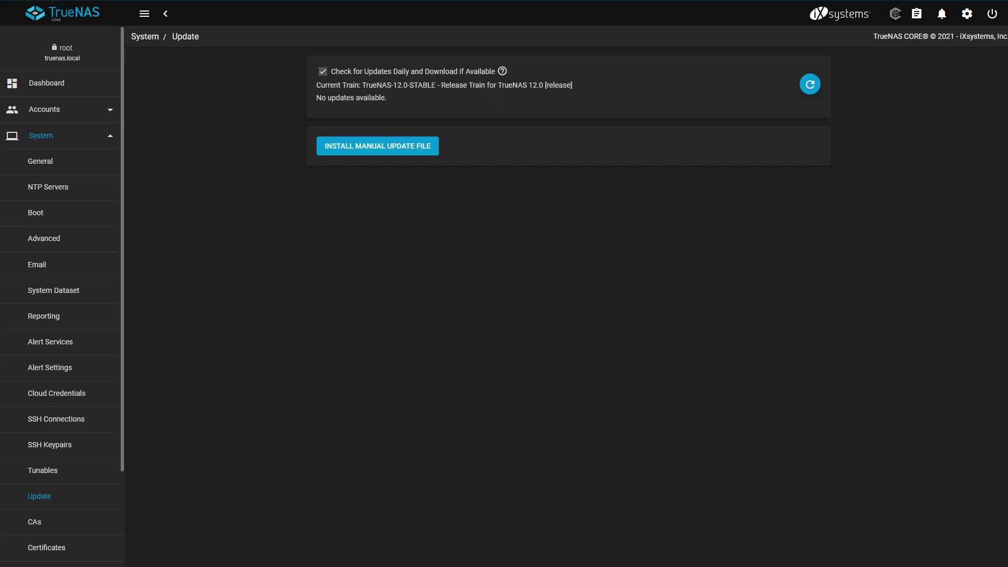
In Network Global Configuration, set hostname mynas and domain mydomain, then save.
click(97, 137)
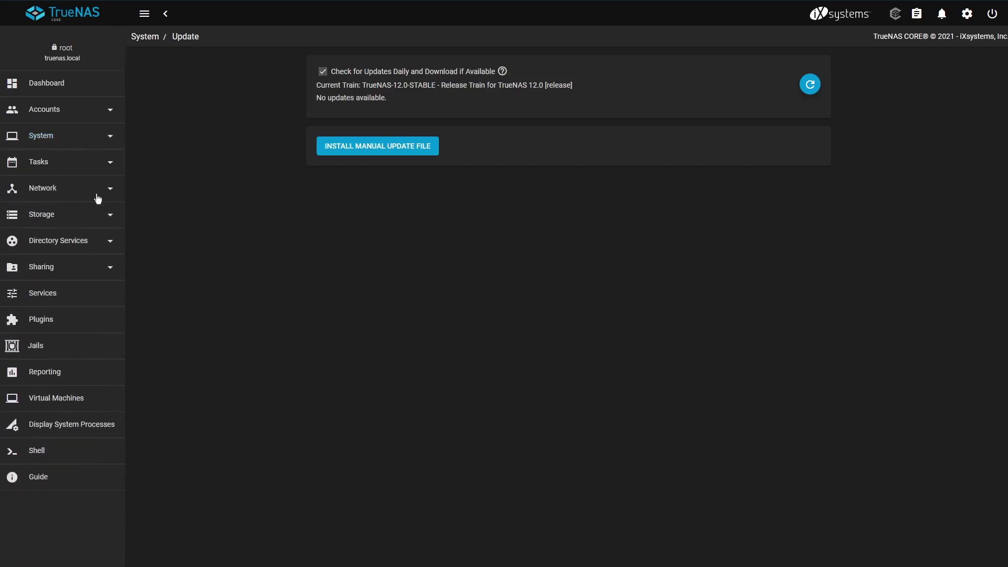
click(98, 196)
click(79, 239)
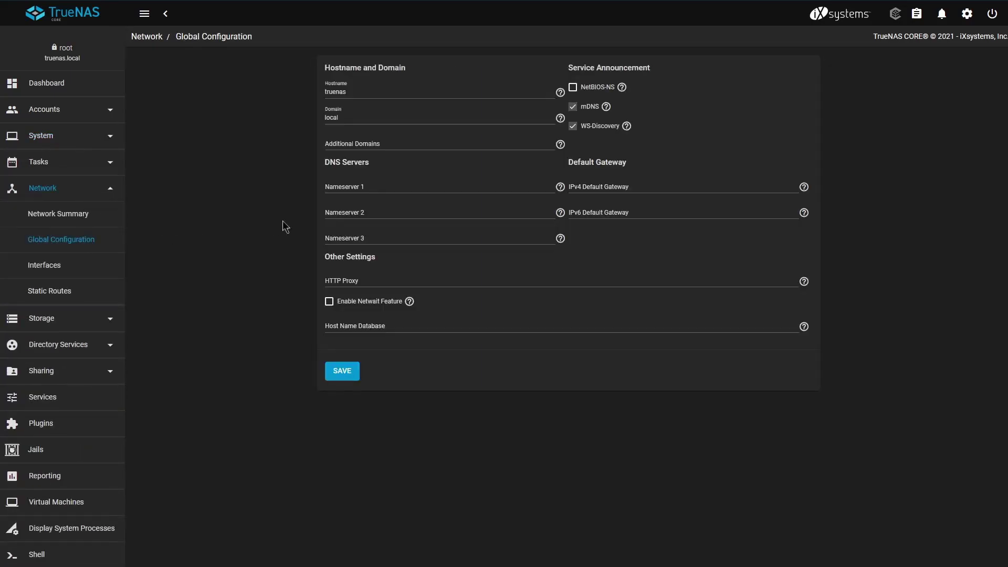
click(370, 91)
key(BackSpace)
key(BackSpace)
key(BackSpace)
key(BackSpace)
key(BackSpace)
key(BackSpace)
key(Tab)
text(mydomain)
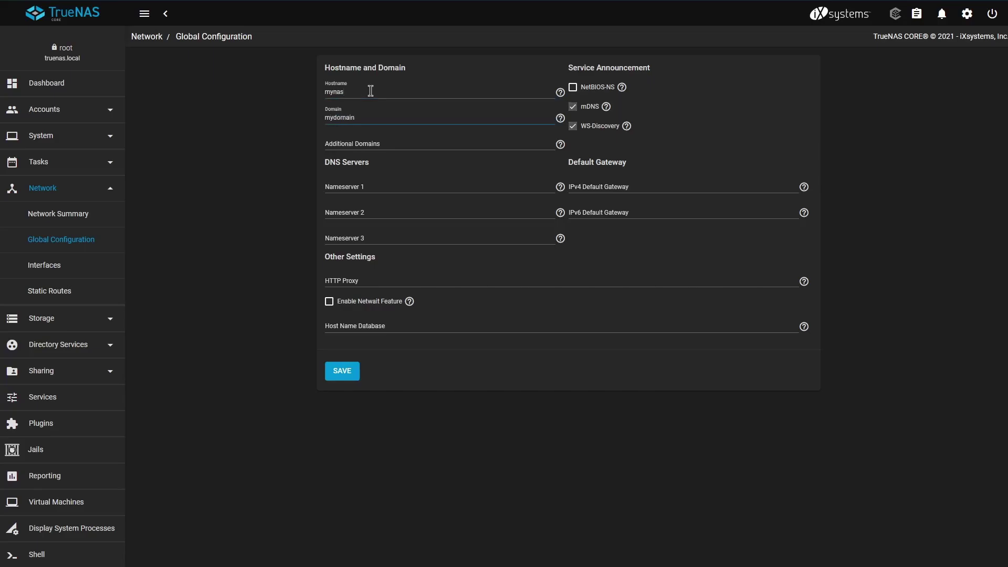
click(338, 375)
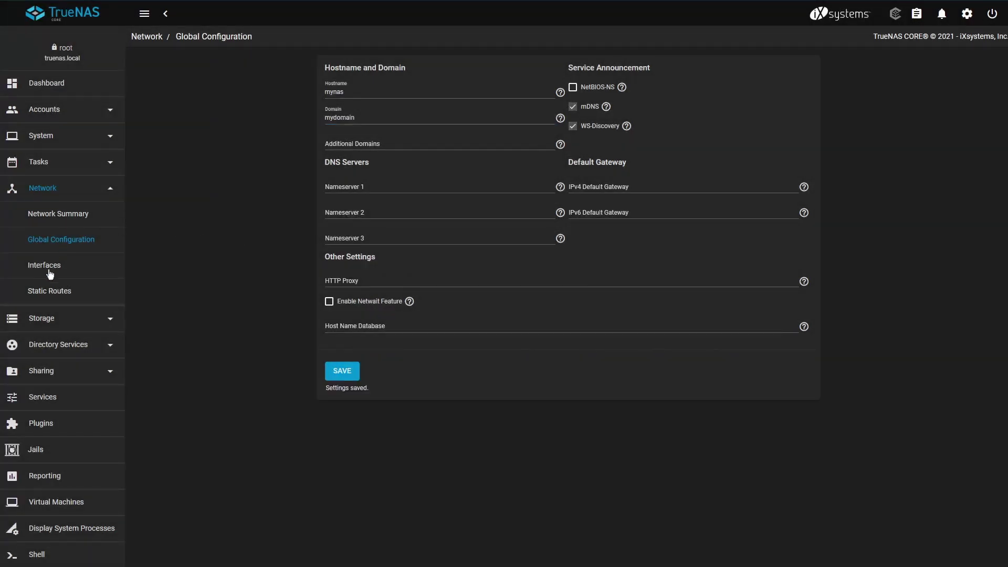
Edit interface re0 with a static IP and /24 netmask, then cancel, leaving DHCP unchanged.
click(50, 268)
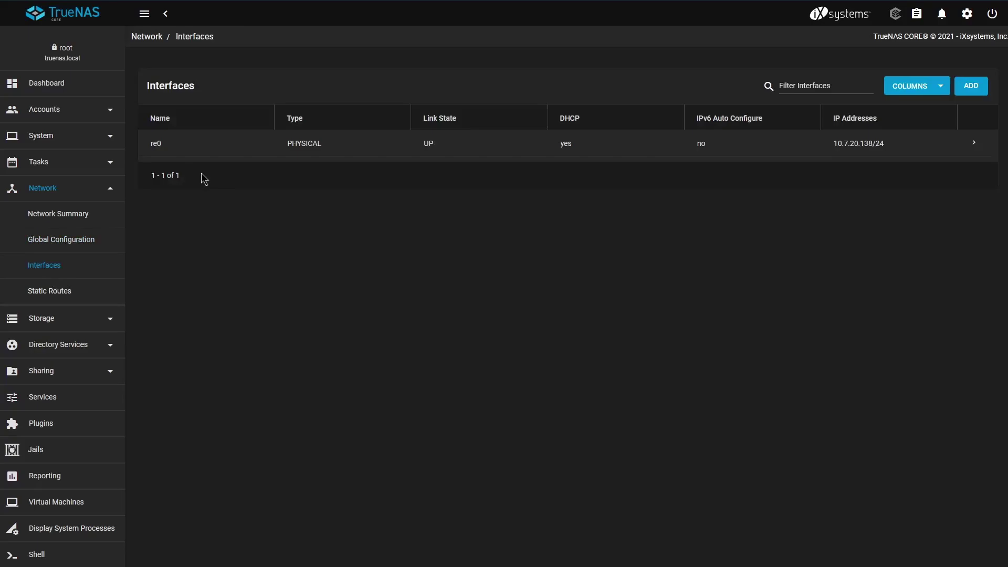
double_click(975, 145)
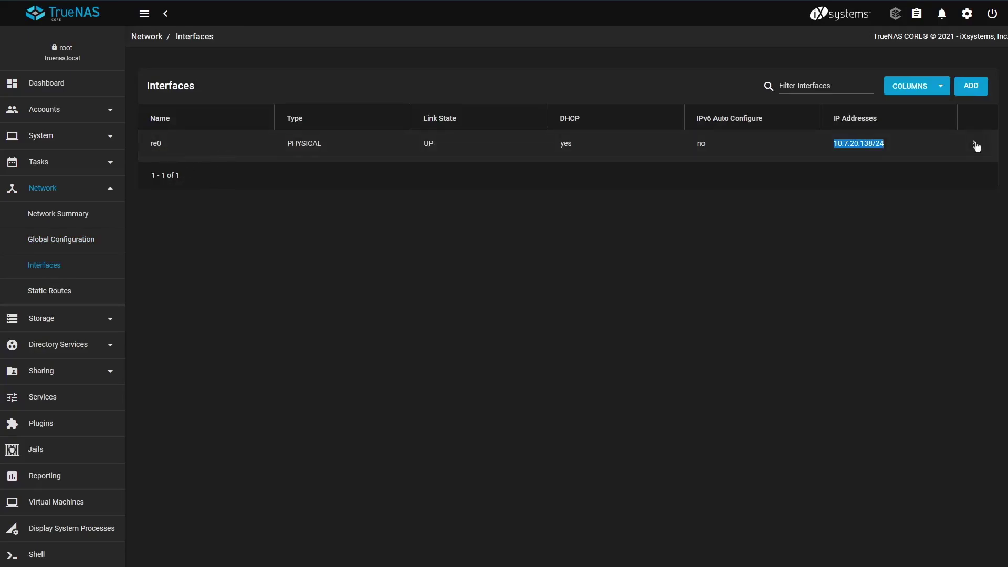
click(976, 146)
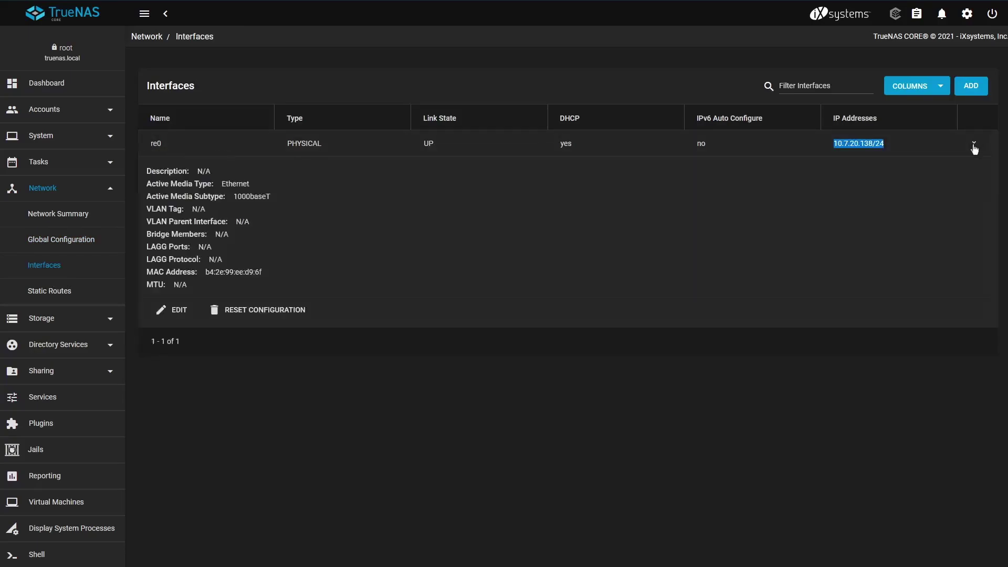
click(176, 314)
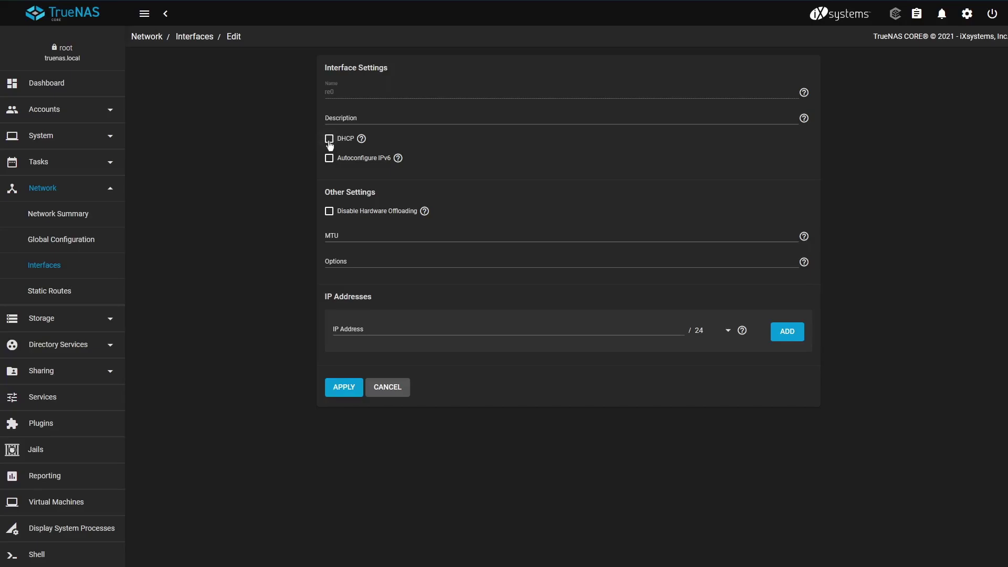
click(576, 330)
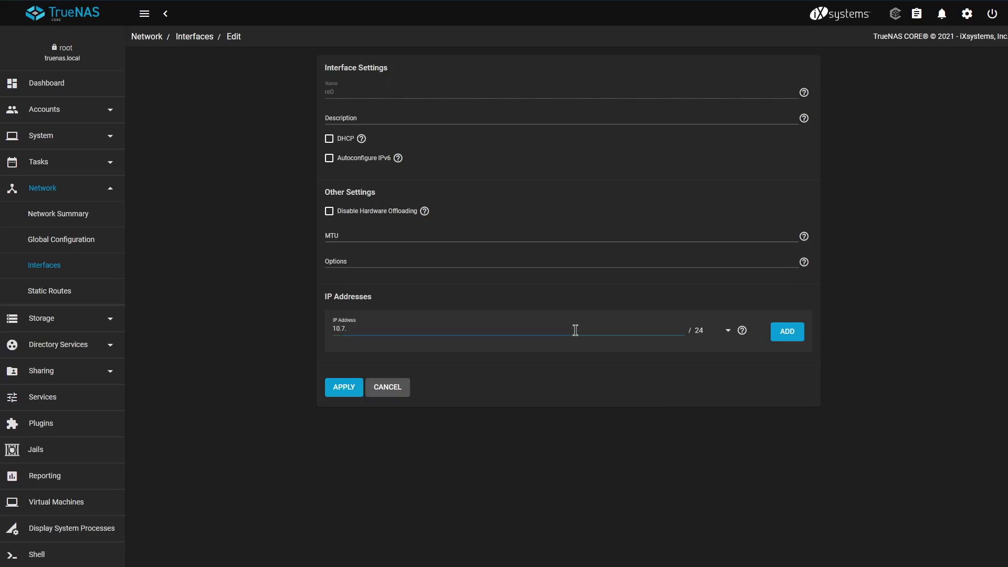
click(730, 330)
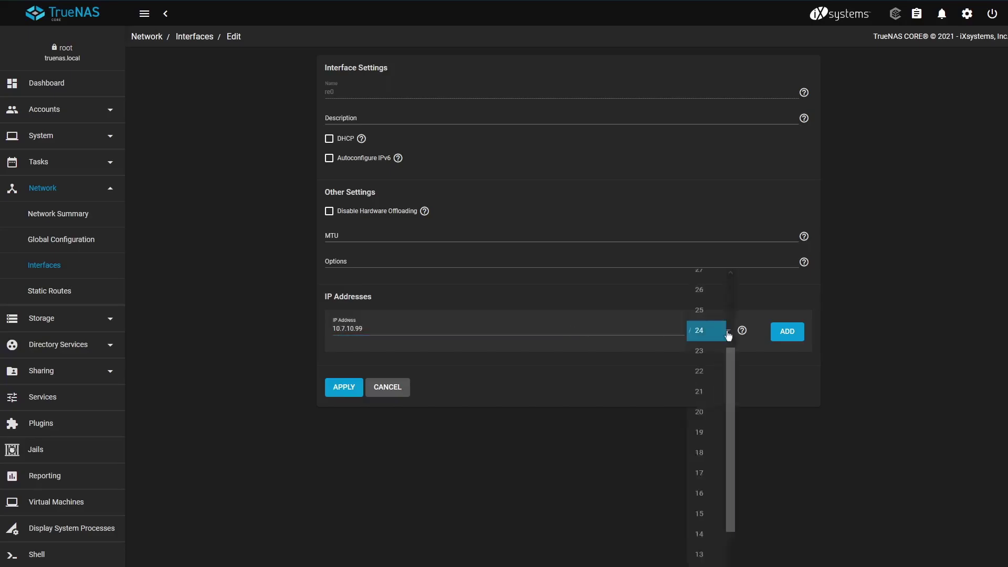
click(728, 330)
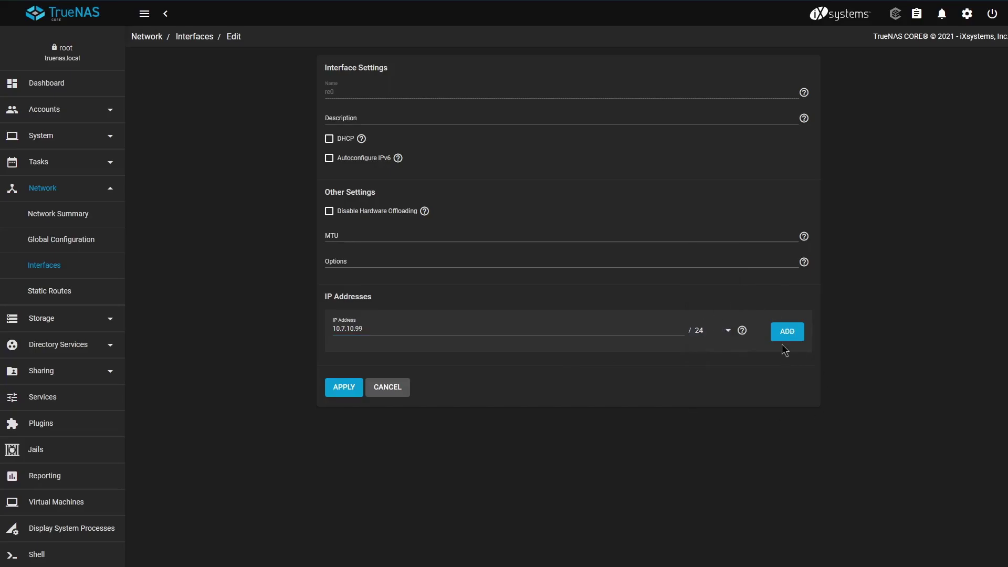
click(388, 388)
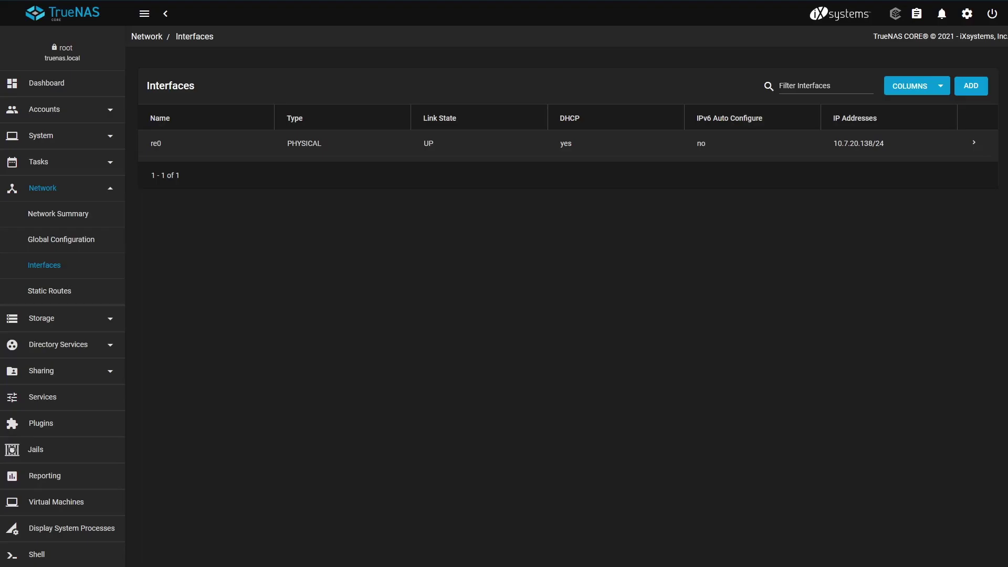
Save General settings with HTTP-to-HTTPS redirect enabled and confirm the web service restart.
click(90, 137)
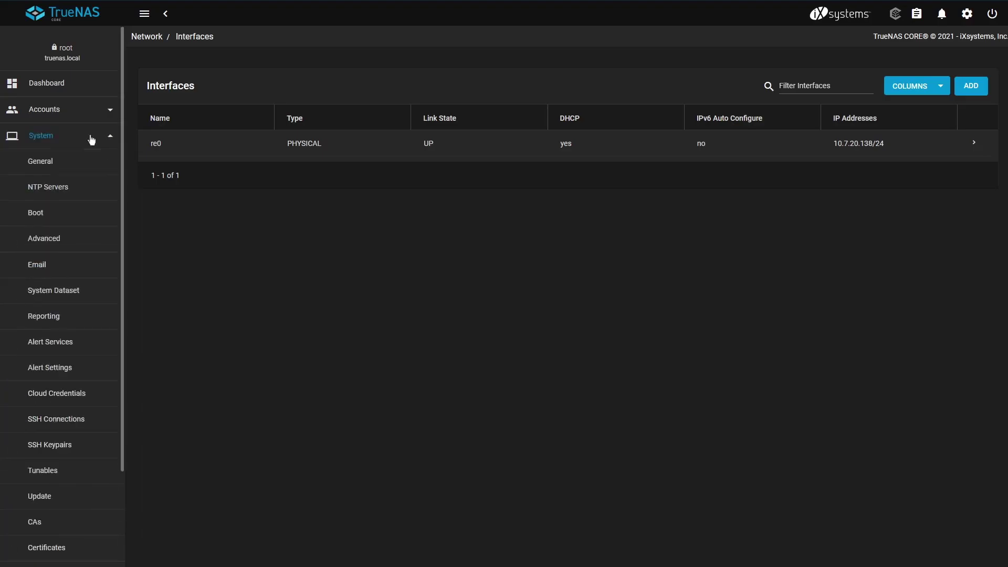
click(47, 162)
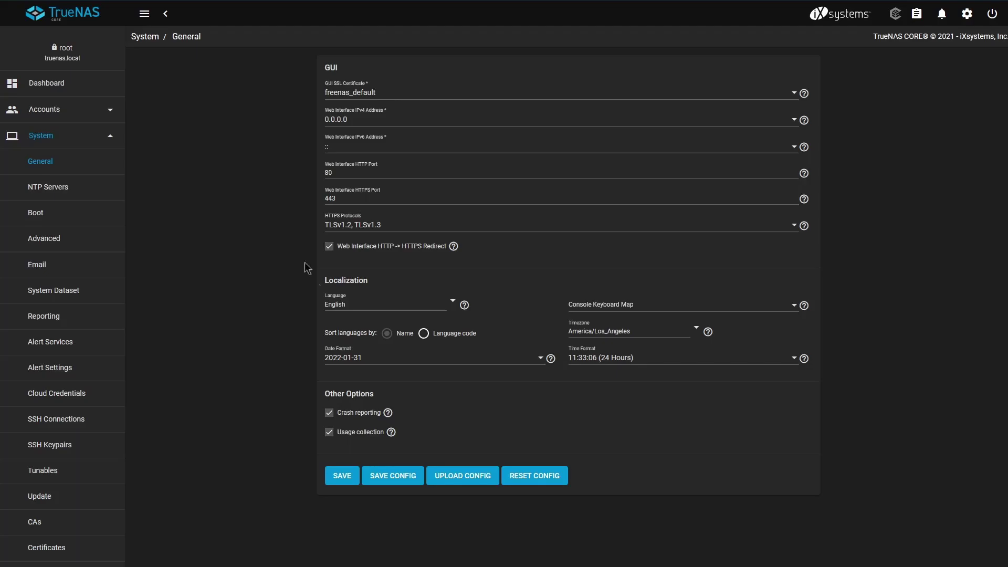
click(344, 475)
click(451, 357)
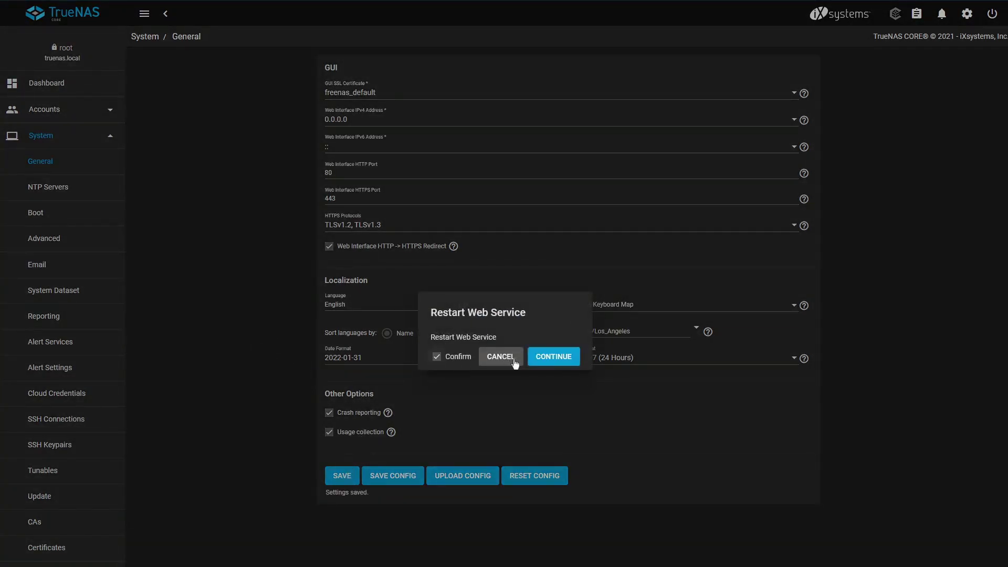
click(547, 357)
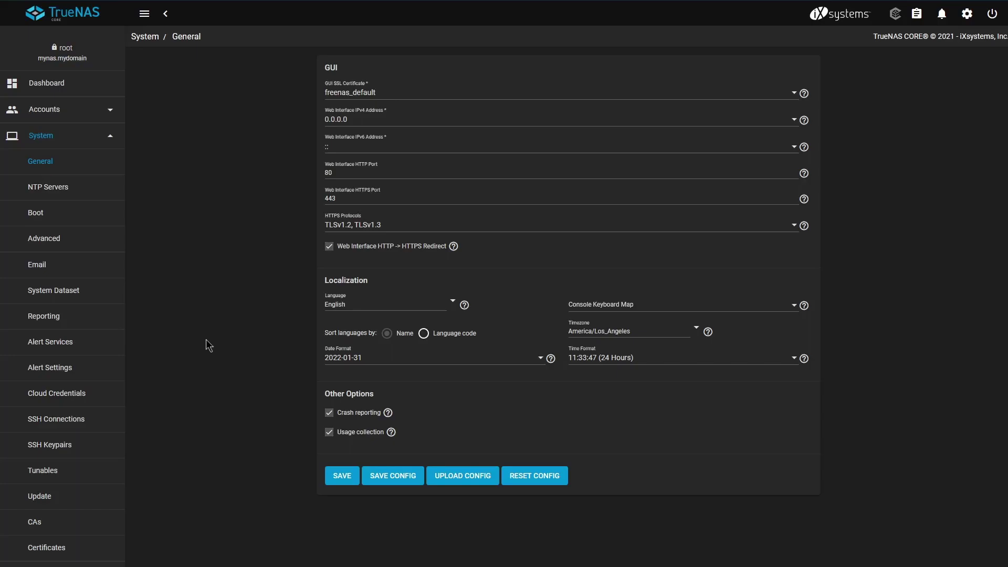
In Email settings, set From Name to 'My NAS' and outgoing mail server to smtp.example.com.
click(59, 264)
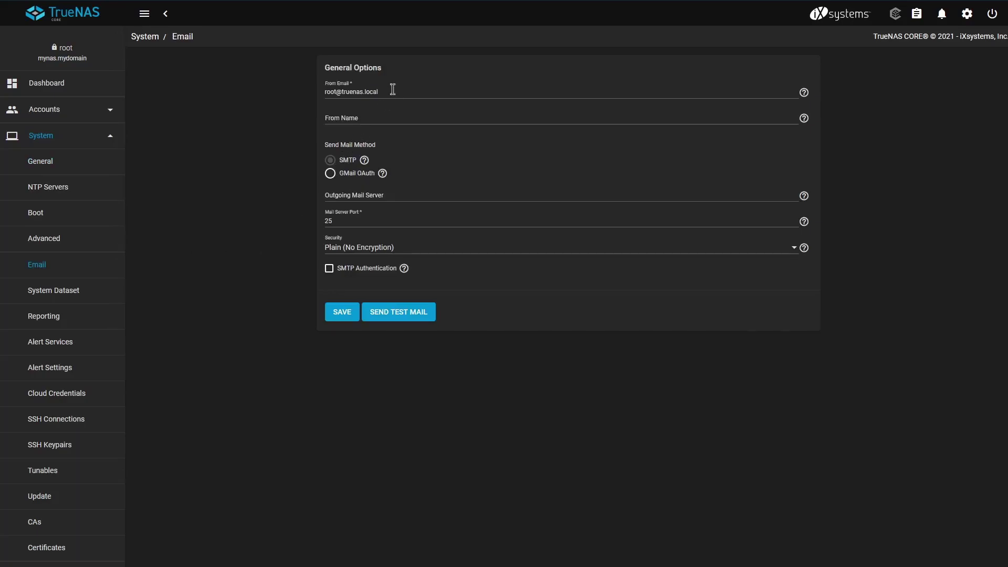
drag(390, 92, 323, 93)
click(346, 113)
drag(390, 92, 309, 92)
click(378, 118)
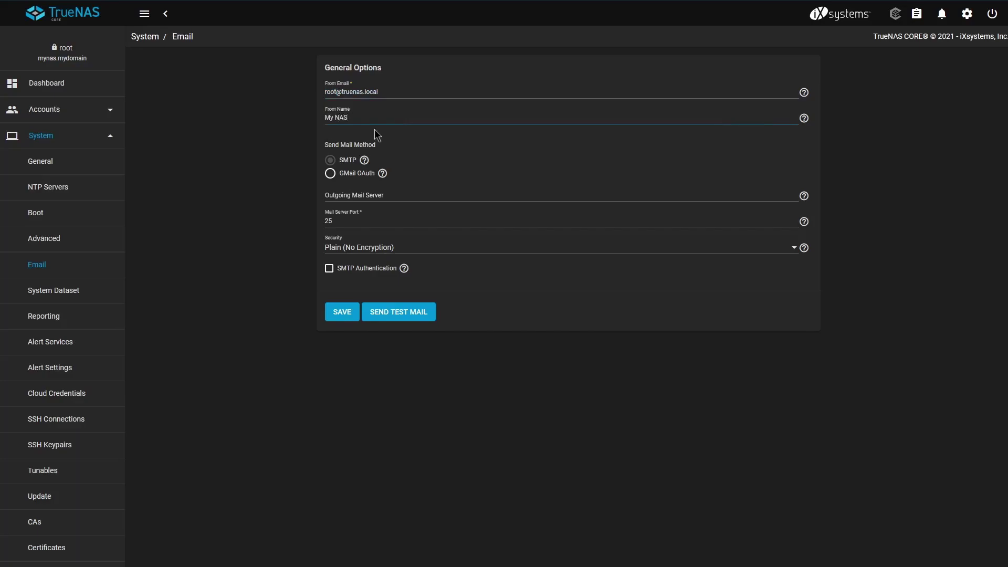
click(377, 134)
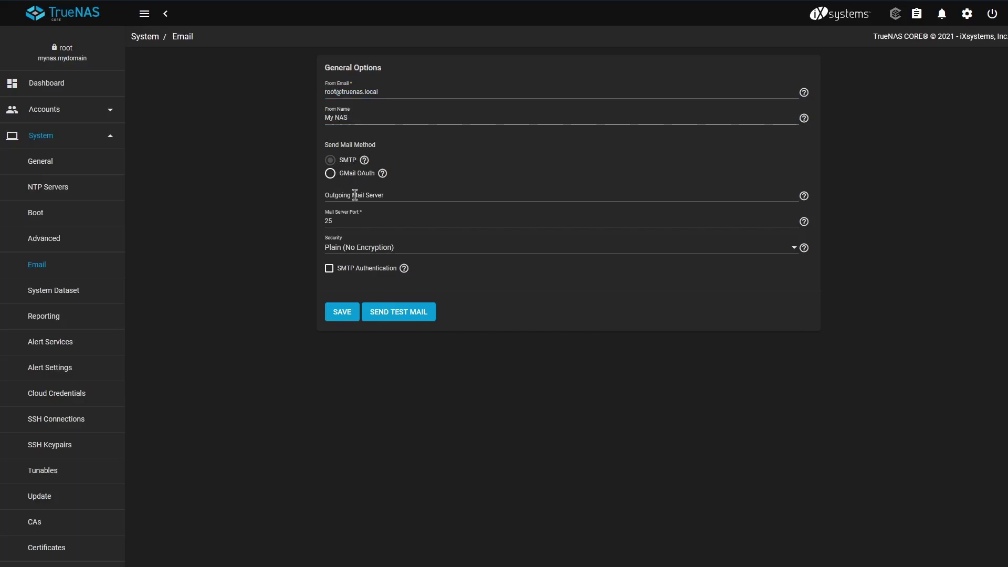
click(355, 195)
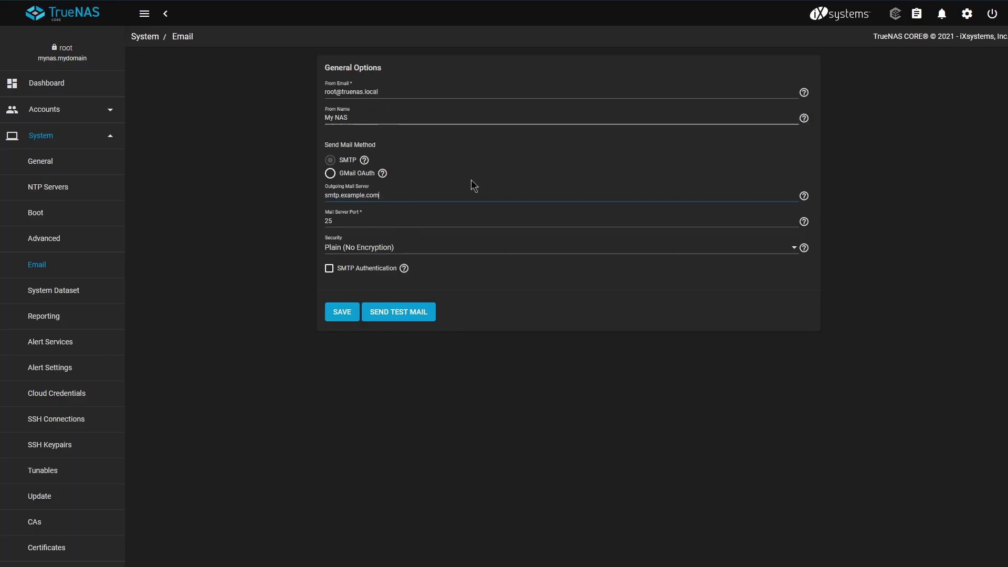
Open the root user for editing and enter an e-mail address in its Email field.
click(98, 116)
click(50, 164)
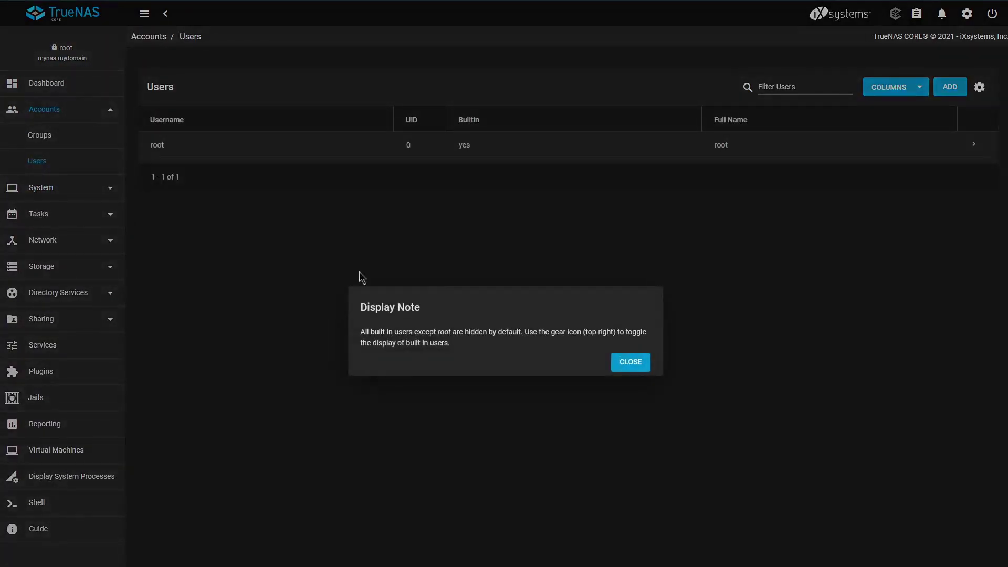
click(360, 276)
click(973, 147)
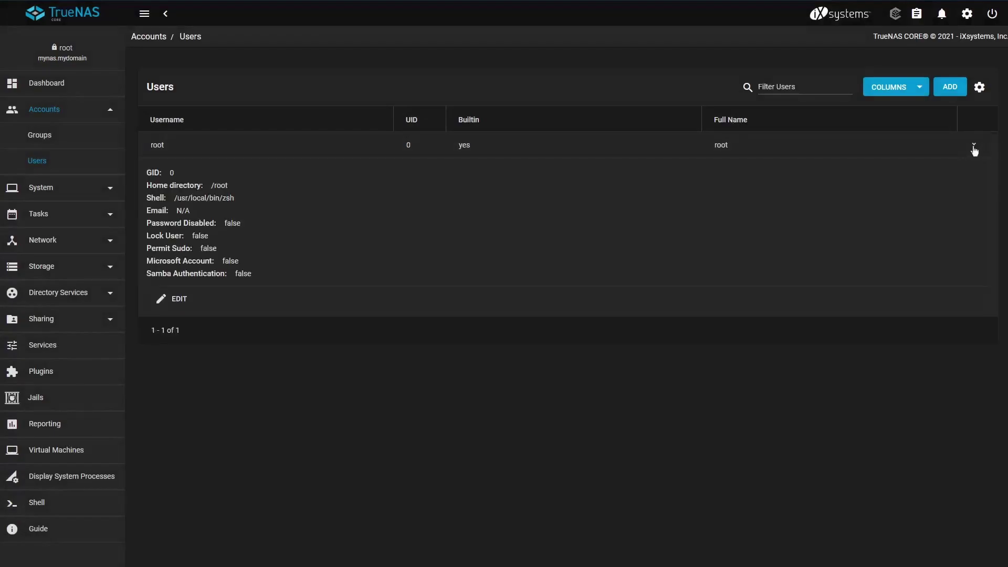
click(179, 296)
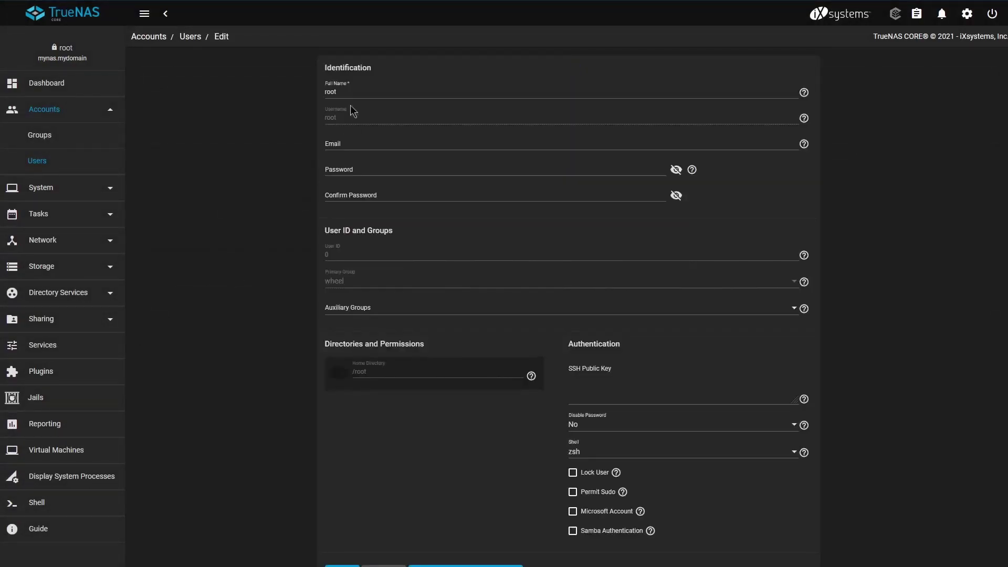
click(353, 142)
text(myaddress@example.com)
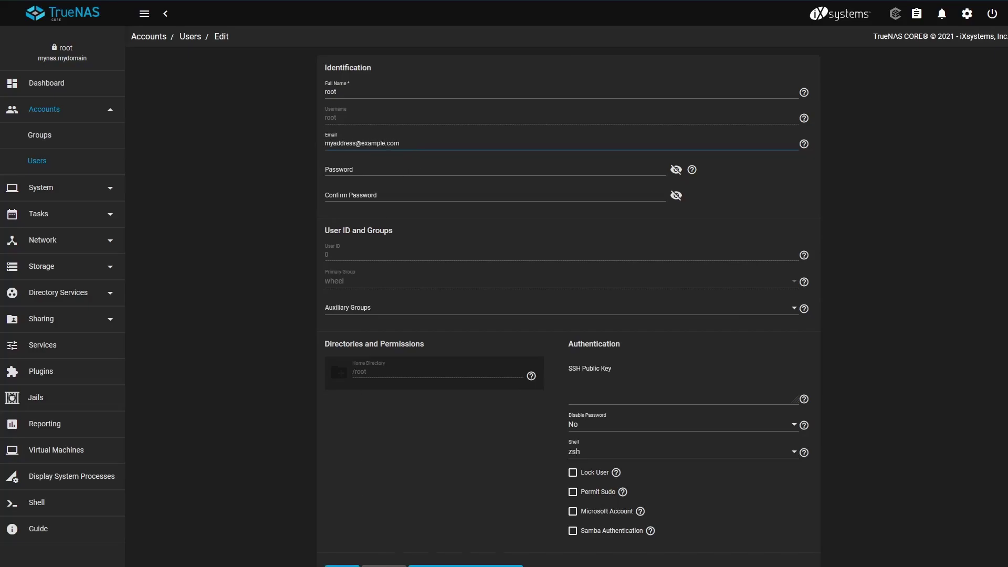